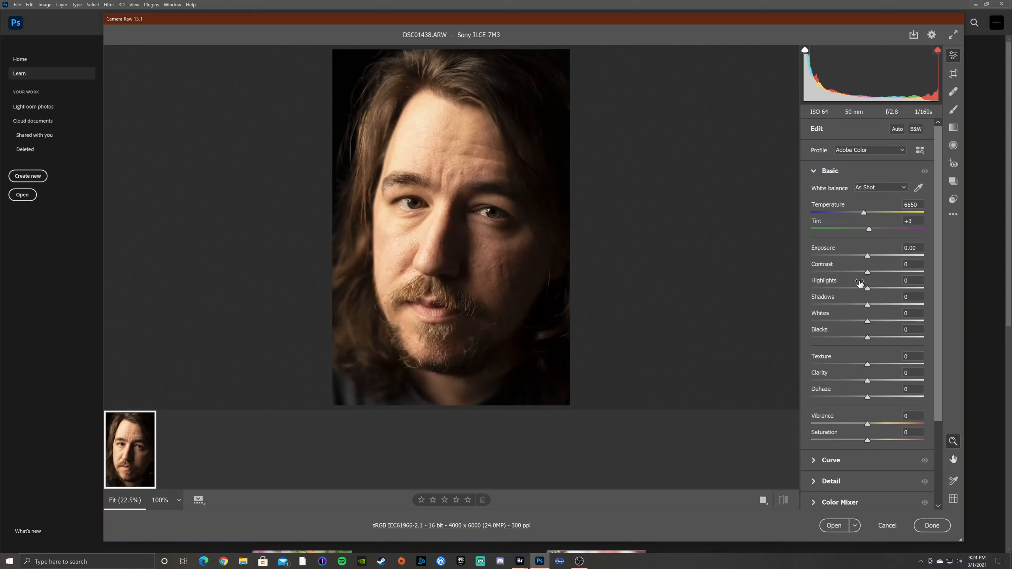
Step: Set the raw photo's profile to Camera Standard and its white balance to Flash
{"action": "left_click", "coordinate": [884, 152]}
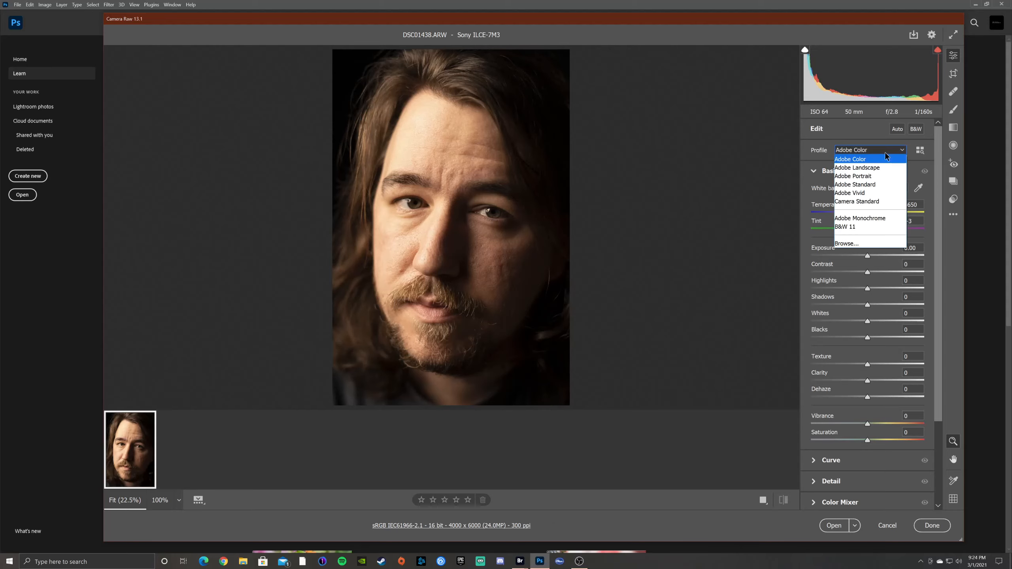
{"action": "left_click", "coordinate": [864, 200]}
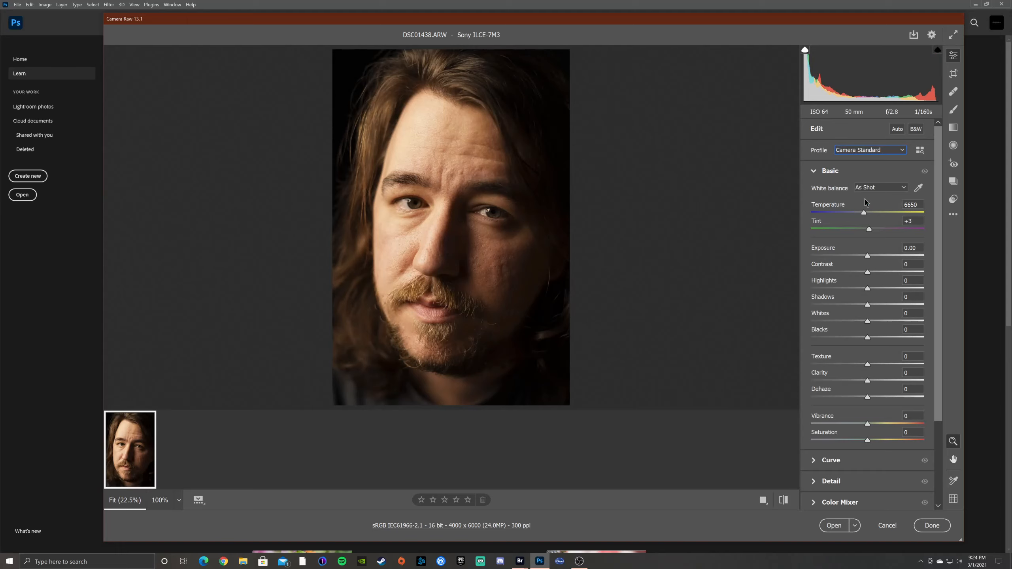
{"action": "left_click", "coordinate": [884, 187]}
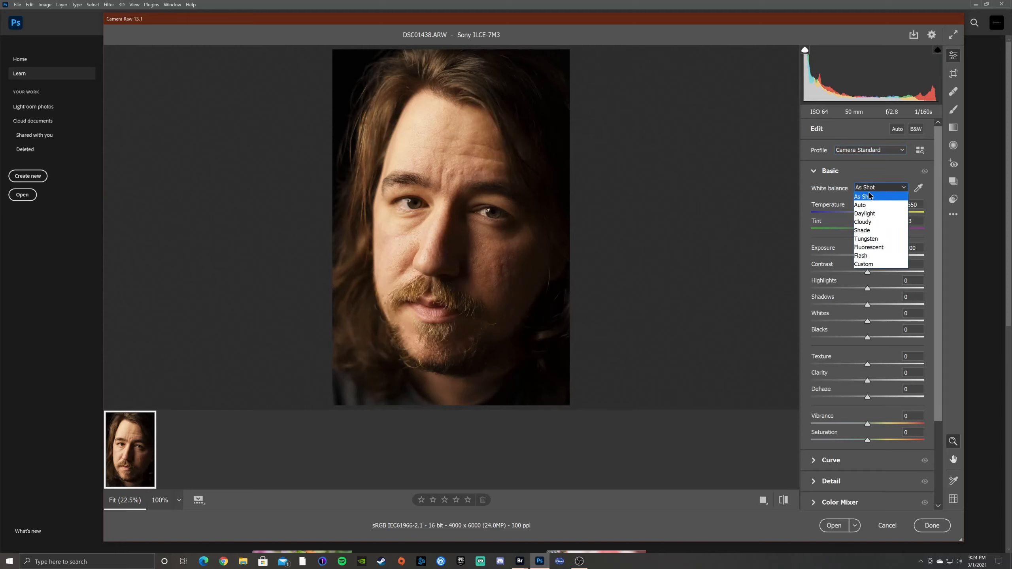
{"action": "left_click", "coordinate": [868, 255]}
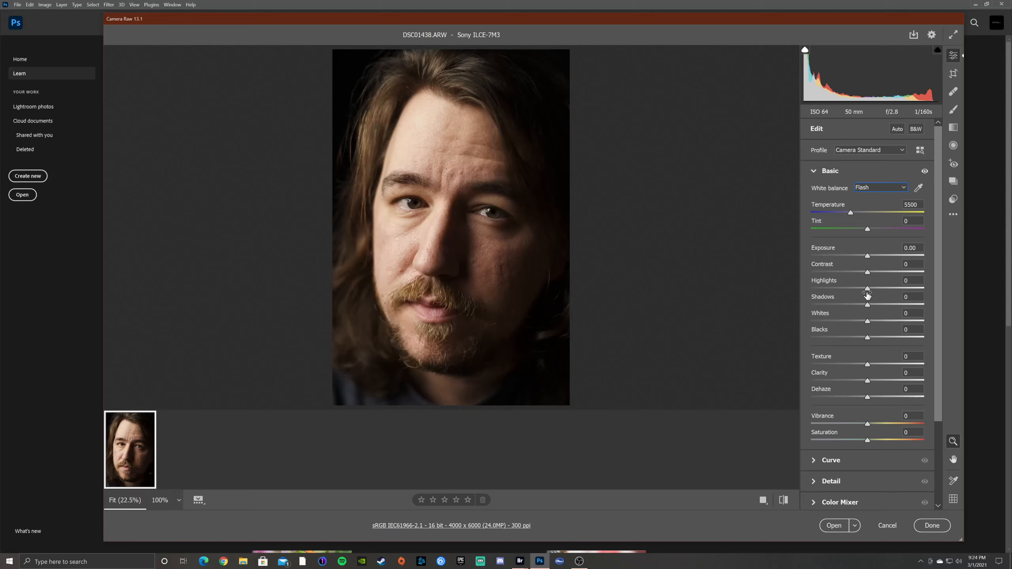
Step: Raise the photo's Highlights to +4 and its Clarity to +3
{"action": "left_click_drag", "start_coordinate": [867, 289], "coordinate": [870, 291]}
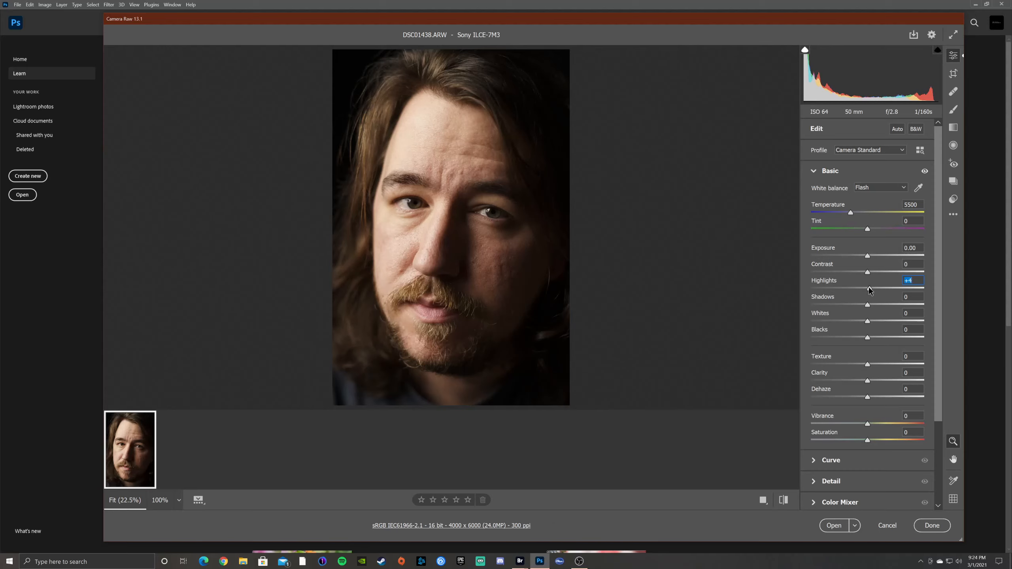
{"action": "left_click_drag", "start_coordinate": [867, 384], "coordinate": [869, 384]}
Step: Set the Blue Primary Saturation to +50 in the Calibration settings
{"action": "scroll", "coordinate": [855, 394], "scroll_direction": "down", "scroll_amount": 3}
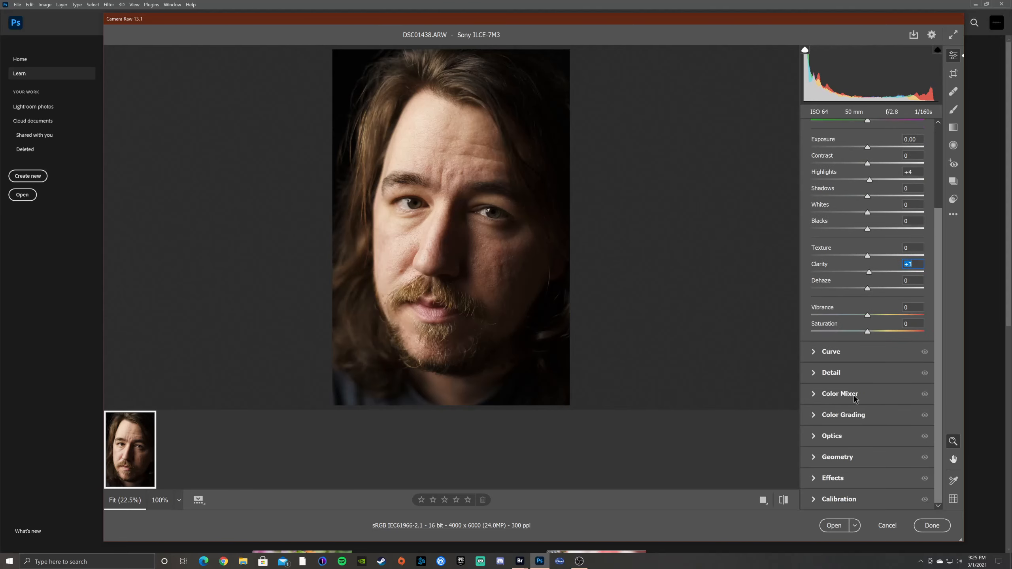
{"action": "left_click", "coordinate": [840, 499]}
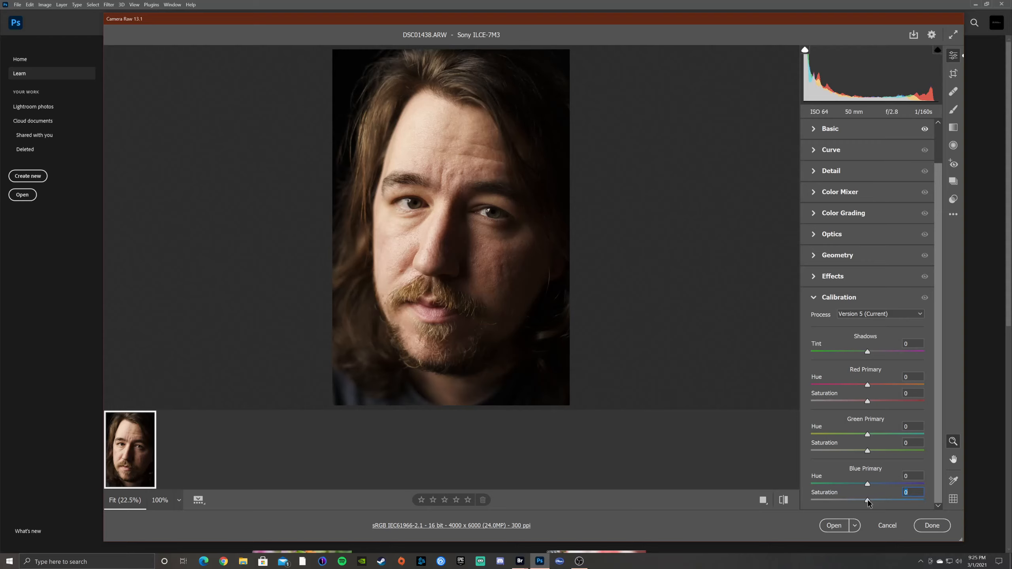
{"action": "left_click_drag", "start_coordinate": [867, 500], "coordinate": [875, 500]}
{"action": "left_click_drag", "start_coordinate": [874, 501], "coordinate": [931, 504]}
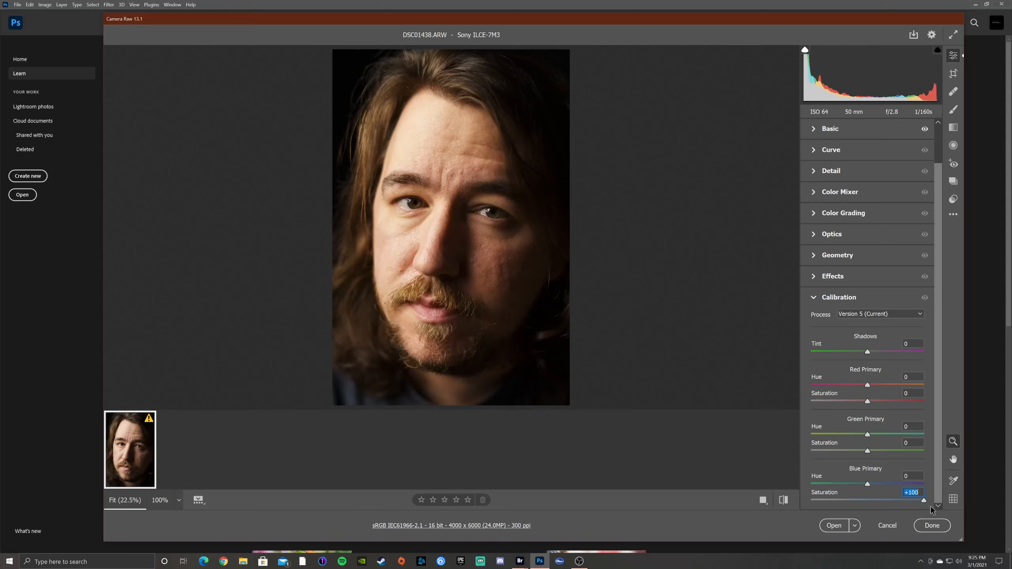
{"action": "left_click", "coordinate": [924, 298]}
{"action": "left_click", "coordinate": [924, 298]}
{"action": "left_click_drag", "start_coordinate": [923, 505], "coordinate": [916, 504]}
{"action": "left_click_drag", "start_coordinate": [900, 503], "coordinate": [896, 504]}
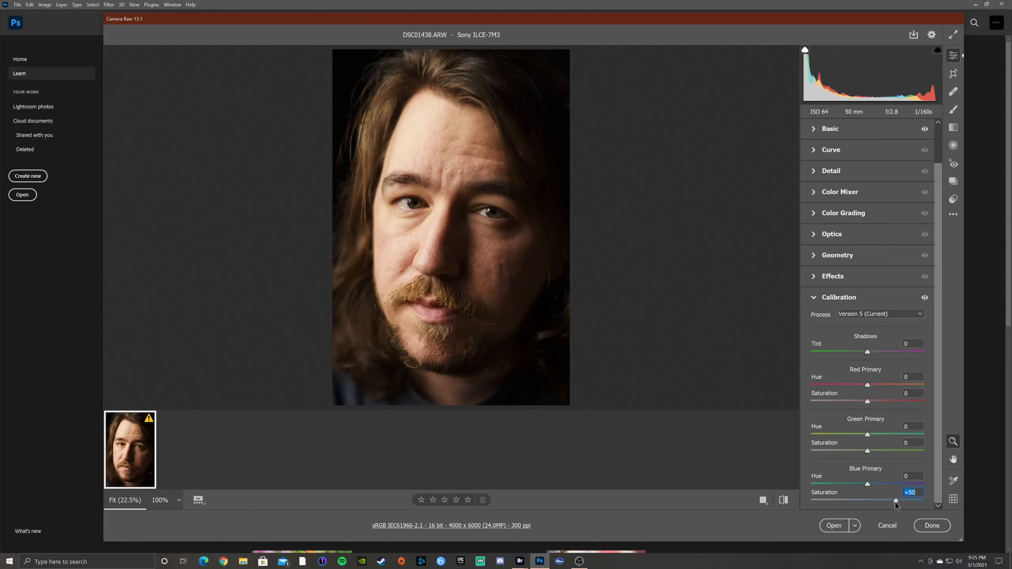
Step: Compare the portrait with and without the Calibration adjustment, leaving the adjustment enabled
{"action": "left_click", "coordinate": [924, 298]}
{"action": "left_click", "coordinate": [925, 298]}
{"action": "left_click", "coordinate": [924, 298]}
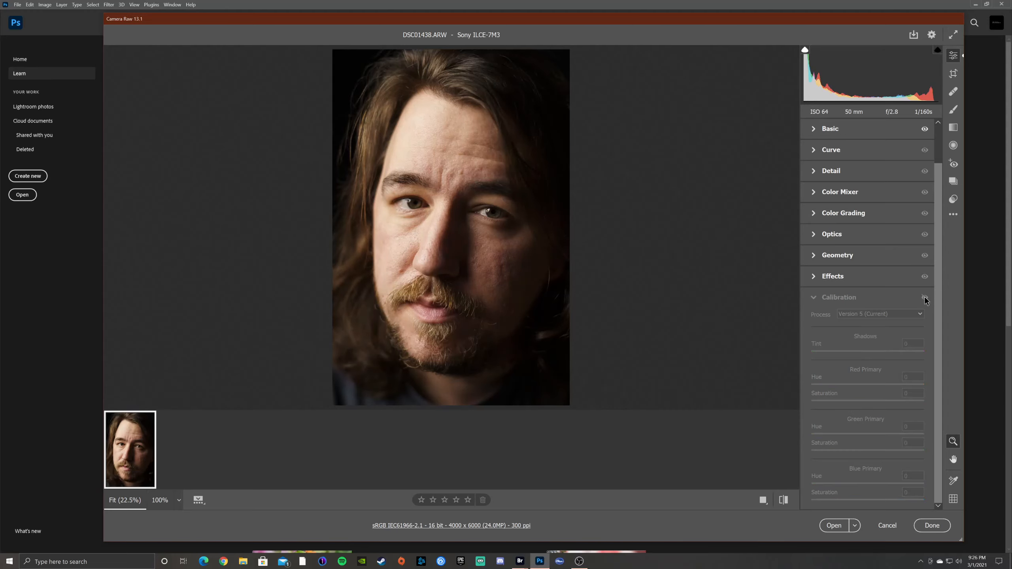
{"action": "left_click", "coordinate": [925, 298]}
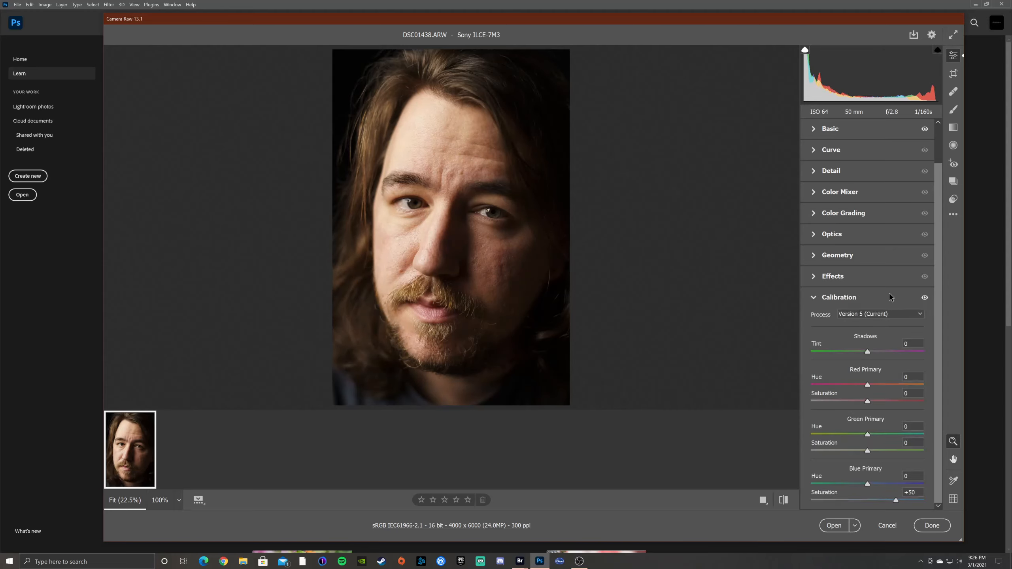
Step: Lower the sharpening Radius to its minimum and raise the sharpening Detail to its maximum
{"action": "scroll", "coordinate": [889, 296], "scroll_direction": "up", "scroll_amount": 1}
{"action": "left_click", "coordinate": [836, 192]}
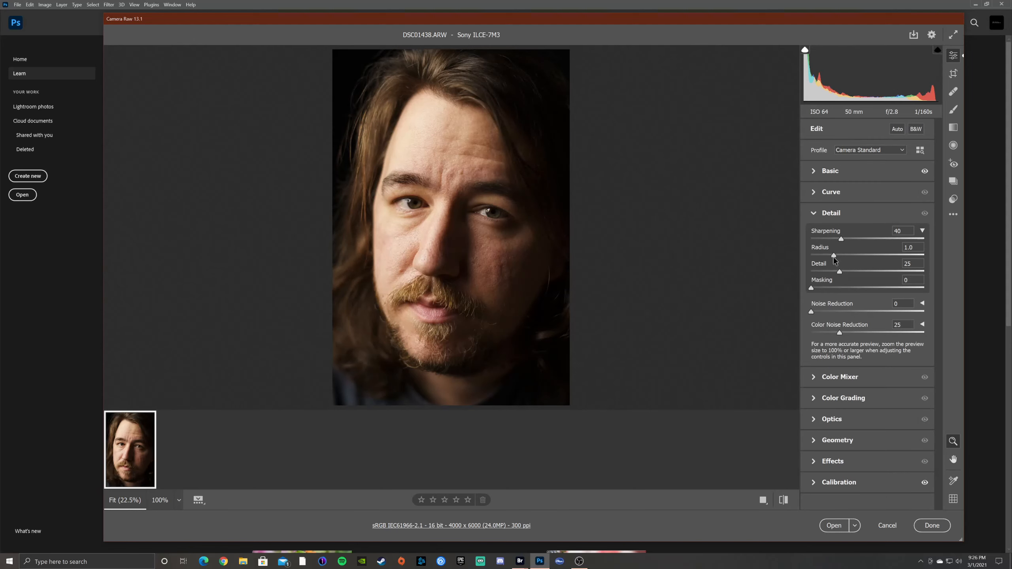
{"action": "left_click_drag", "start_coordinate": [834, 259], "coordinate": [808, 261]}
{"action": "left_click_drag", "start_coordinate": [845, 273], "coordinate": [934, 278]}
{"action": "left_click", "coordinate": [832, 215]}
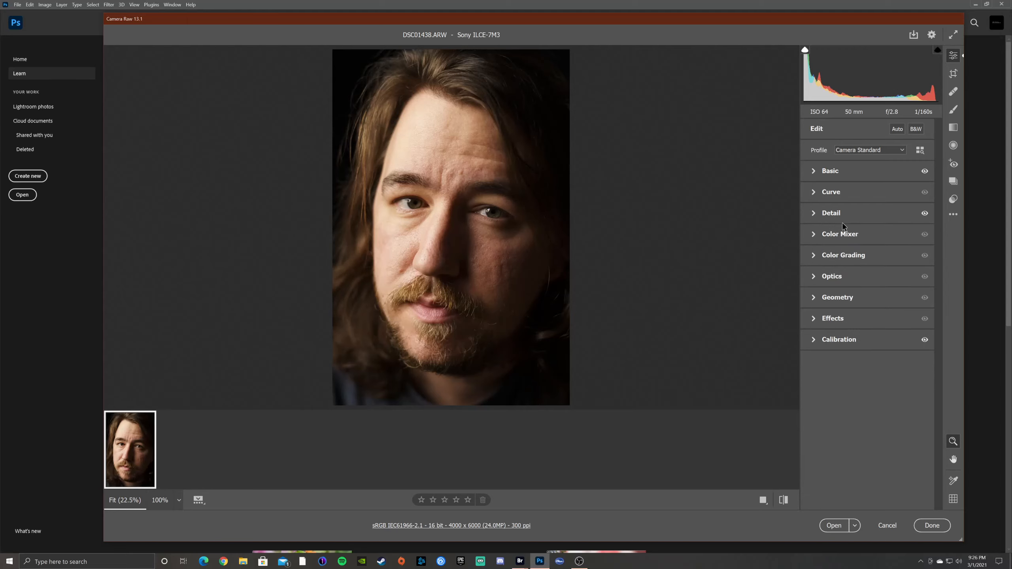
Step: Readjust Highlights and slightly raise Shadows and Contrast in the Basic settings
{"action": "left_click", "coordinate": [832, 172]}
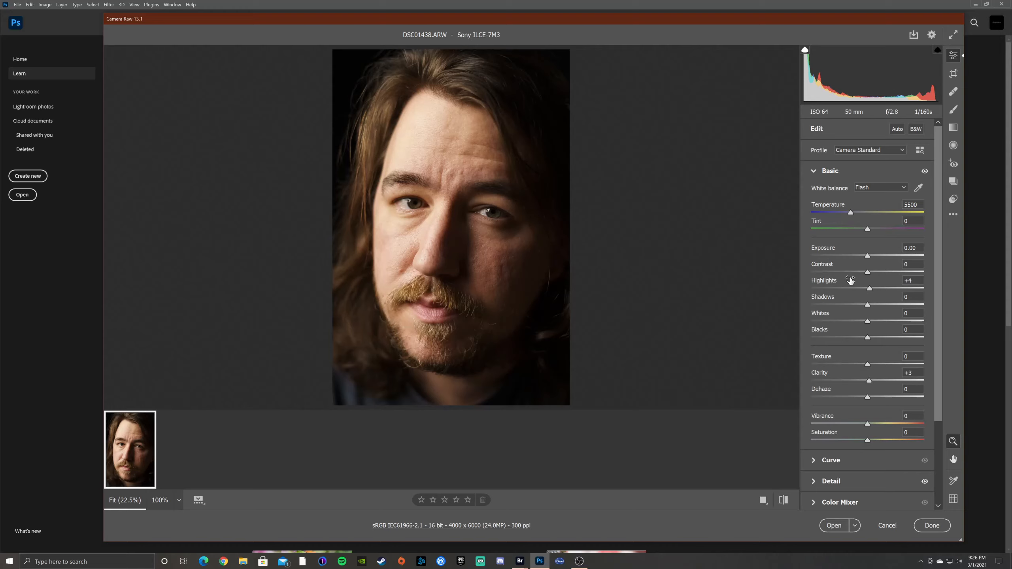
{"action": "left_click", "coordinate": [872, 289]}
{"action": "double_click", "coordinate": [869, 288]}
{"action": "left_click", "coordinate": [868, 305]}
{"action": "left_click_drag", "start_coordinate": [868, 304], "coordinate": [875, 304]}
{"action": "left_click", "coordinate": [868, 272]}
{"action": "key", "text": "Up"}
{"action": "key", "text": "Up"}
{"action": "key", "text": "Up"}
{"action": "key", "text": "Up"}
Step: Open the raw photo in Photoshop and stamp the visible image onto a new layer above the Background
{"action": "left_click", "coordinate": [839, 528]}
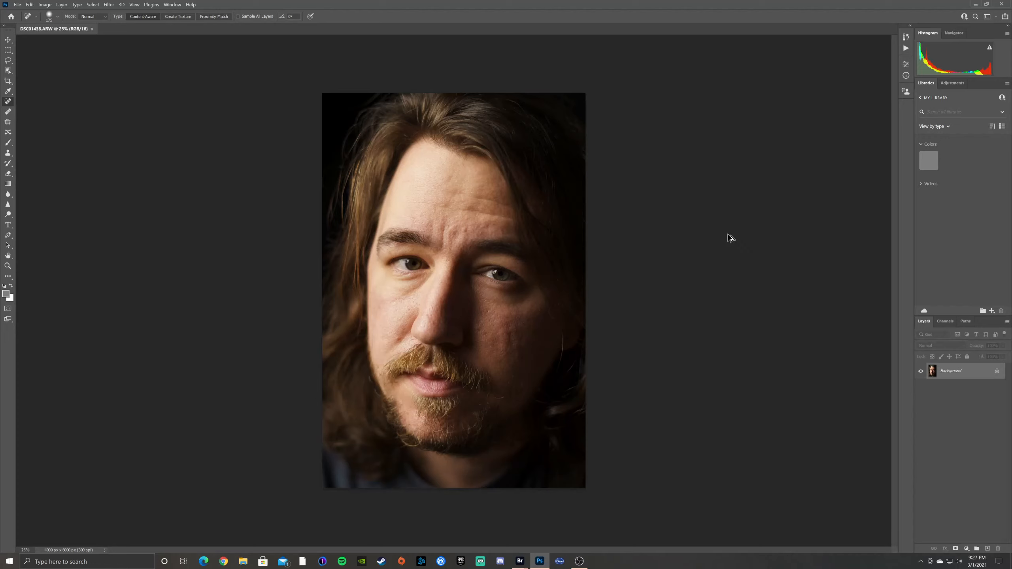
{"action": "key", "text": "ctrl+shift+alt+n"}
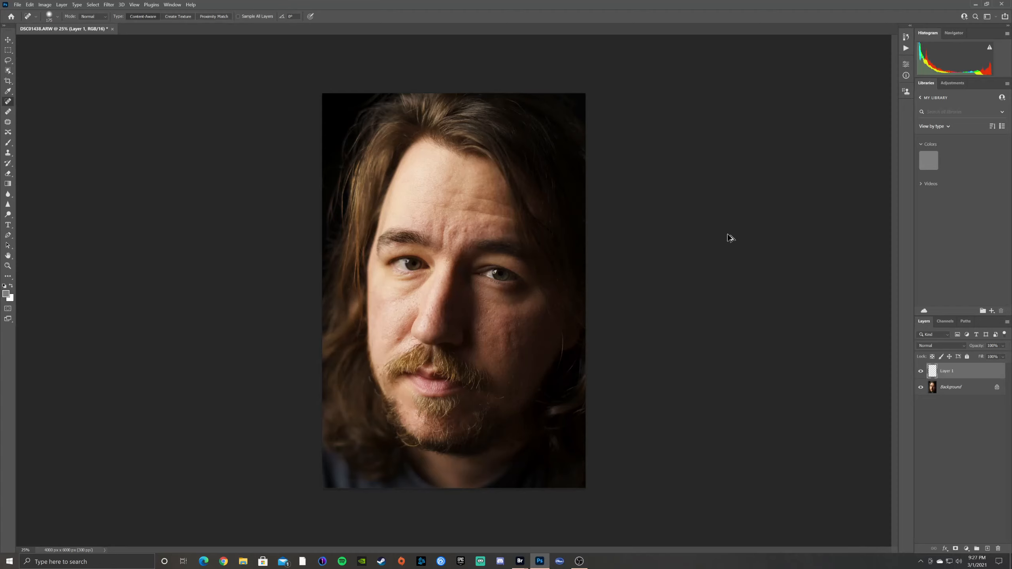
{"action": "key", "text": "ctrl+shift+alt+e"}
{"action": "left_click", "coordinate": [920, 372]}
{"action": "left_click", "coordinate": [921, 371]}
Step: Add a Black & White adjustment layer with Reds at -28 and Yellows at 106
{"action": "left_click", "coordinate": [966, 549]}
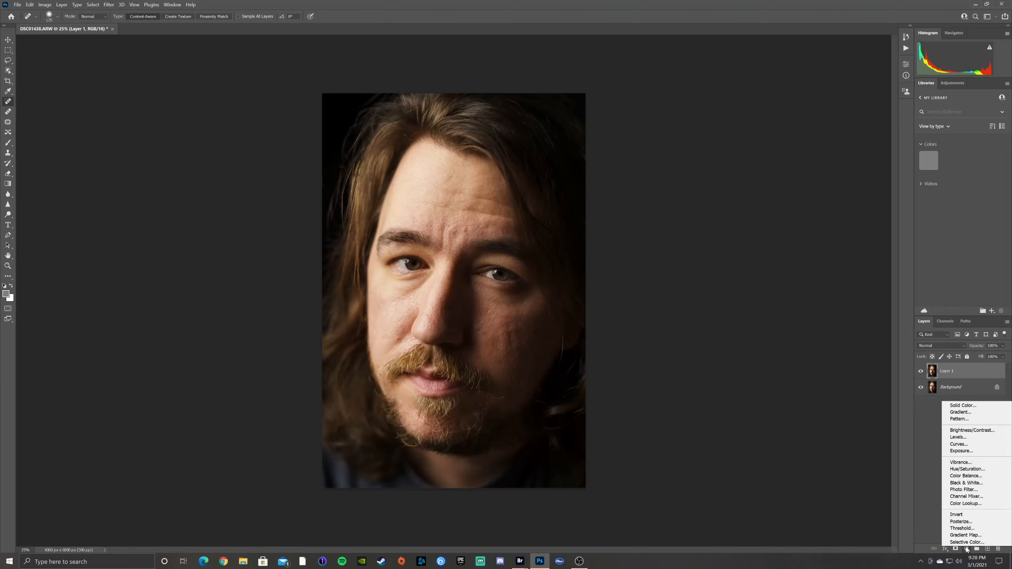
{"action": "left_click", "coordinate": [982, 482]}
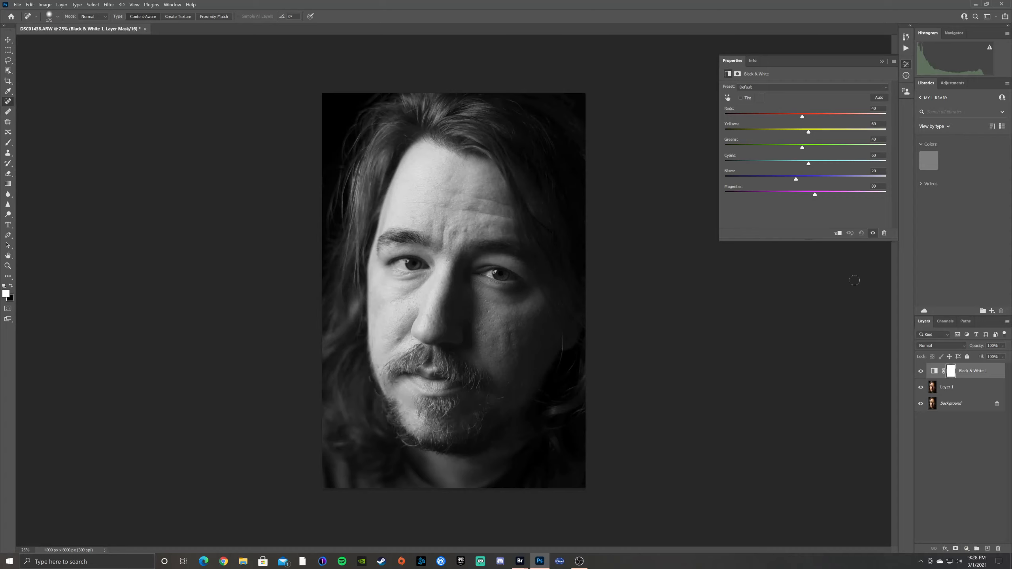
{"action": "left_click_drag", "start_coordinate": [802, 118], "coordinate": [819, 135]}
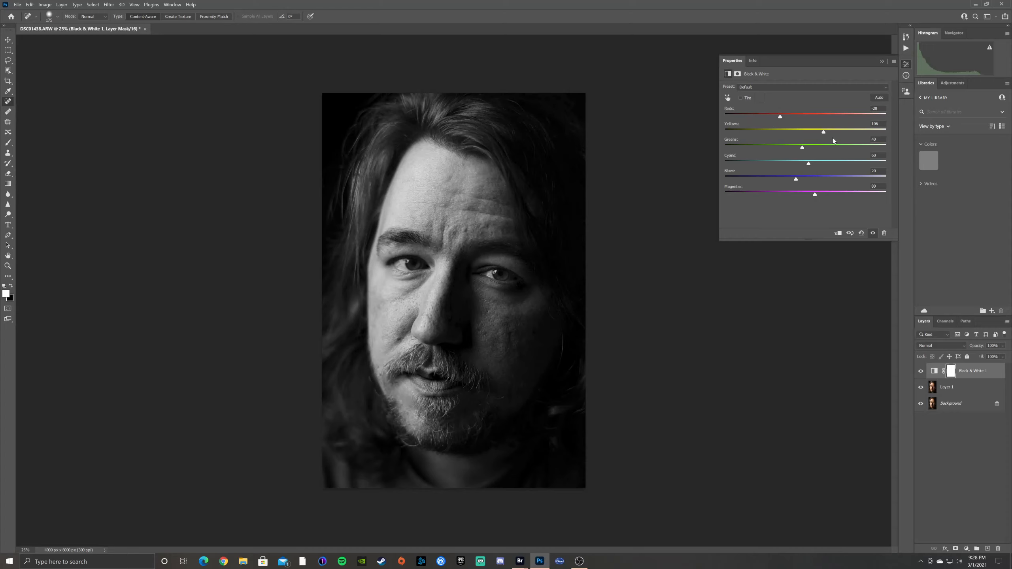
Step: Set the Black & White layer's blend mode to Soft Light and its opacity to 20%
{"action": "left_click", "coordinate": [964, 346]}
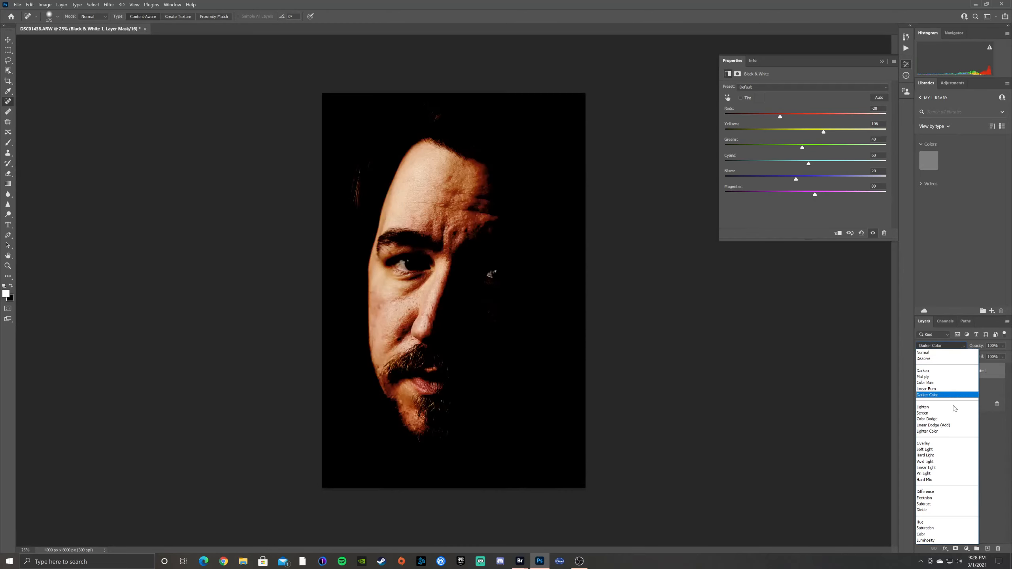
{"action": "left_click", "coordinate": [935, 452]}
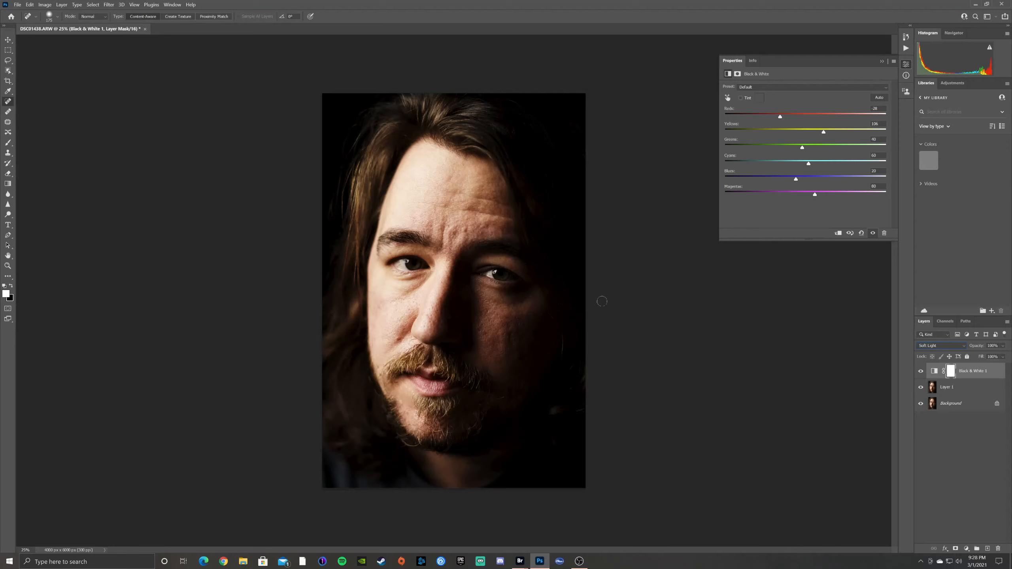
{"action": "left_click", "coordinate": [1003, 346]}
{"action": "left_click", "coordinate": [977, 354]}
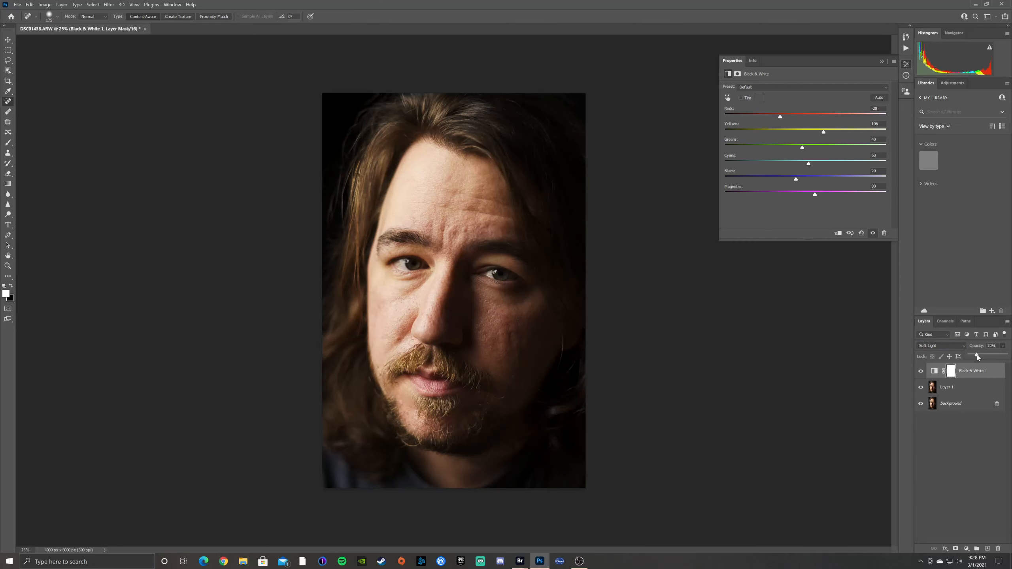
{"action": "left_click", "coordinate": [1001, 349]}
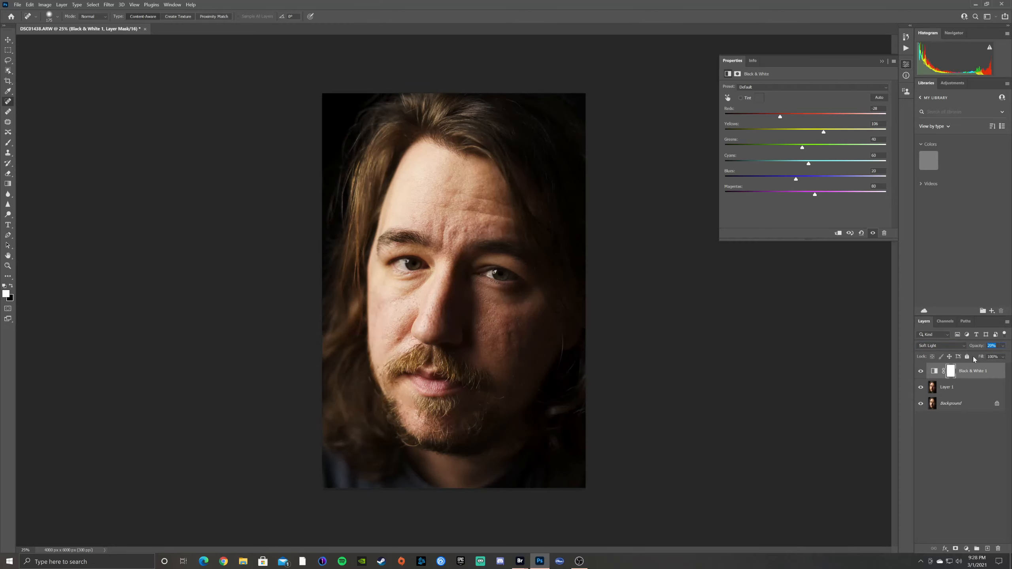
Step: Compare the portrait with and without the Black & White layer
{"action": "left_click", "coordinate": [921, 371]}
{"action": "left_click", "coordinate": [921, 372]}
{"action": "left_click", "coordinate": [921, 372]}
{"action": "left_click", "coordinate": [920, 372]}
{"action": "left_click", "coordinate": [921, 372]}
{"action": "left_click", "coordinate": [920, 371]}
{"action": "left_click", "coordinate": [920, 372]}
{"action": "left_click", "coordinate": [921, 371]}
{"action": "left_click", "coordinate": [921, 371]}
Step: Set the Black & White adjustment's Reds to -33 and Yellows to 35, and check the effect on the portrait
{"action": "mouse_move", "coordinate": [780, 119]}
{"action": "left_mouse_down"}
{"action": "mouse_move", "coordinate": [718, 120]}
{"action": "mouse_move", "coordinate": [824, 117]}
{"action": "mouse_move", "coordinate": [701, 127]}
{"action": "mouse_move", "coordinate": [860, 117]}
{"action": "mouse_move", "coordinate": [710, 129]}
{"action": "mouse_move", "coordinate": [767, 121]}
{"action": "left_mouse_up"}
{"action": "left_click_drag", "start_coordinate": [824, 135], "coordinate": [738, 139]}
{"action": "left_click_drag", "start_coordinate": [838, 140], "coordinate": [885, 140]}
{"action": "left_click_drag", "start_coordinate": [760, 145], "coordinate": [764, 143]}
{"action": "left_click_drag", "start_coordinate": [890, 134], "coordinate": [743, 138]}
{"action": "left_click_drag", "start_coordinate": [820, 132], "coordinate": [802, 140]}
{"action": "left_click_drag", "start_coordinate": [763, 117], "coordinate": [778, 119]}
{"action": "left_click", "coordinate": [921, 371]}
{"action": "left_click", "coordinate": [920, 372]}
{"action": "left_click", "coordinate": [921, 372]}
{"action": "left_click", "coordinate": [920, 371]}
Step: Lower the Black & White layer's opacity to 16% and compare the portrait with and without it
{"action": "left_click", "coordinate": [1003, 345]}
{"action": "left_click_drag", "start_coordinate": [977, 357], "coordinate": [975, 356]}
{"action": "left_click", "coordinate": [921, 371]}
{"action": "left_click", "coordinate": [923, 372]}
{"action": "left_click", "coordinate": [923, 372]}
{"action": "left_click", "coordinate": [923, 373]}
Step: Add a Color Balance adjustment layer and set its Shadows to -5 for Cyan/Red and +5 for Yellow/Blue
{"action": "left_click", "coordinate": [966, 548]}
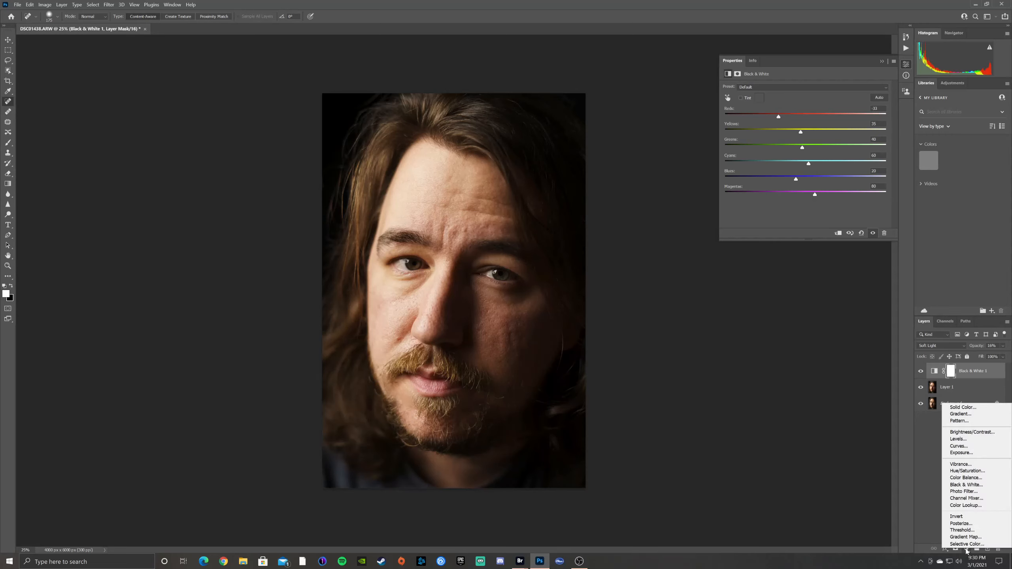
{"action": "left_click", "coordinate": [971, 480]}
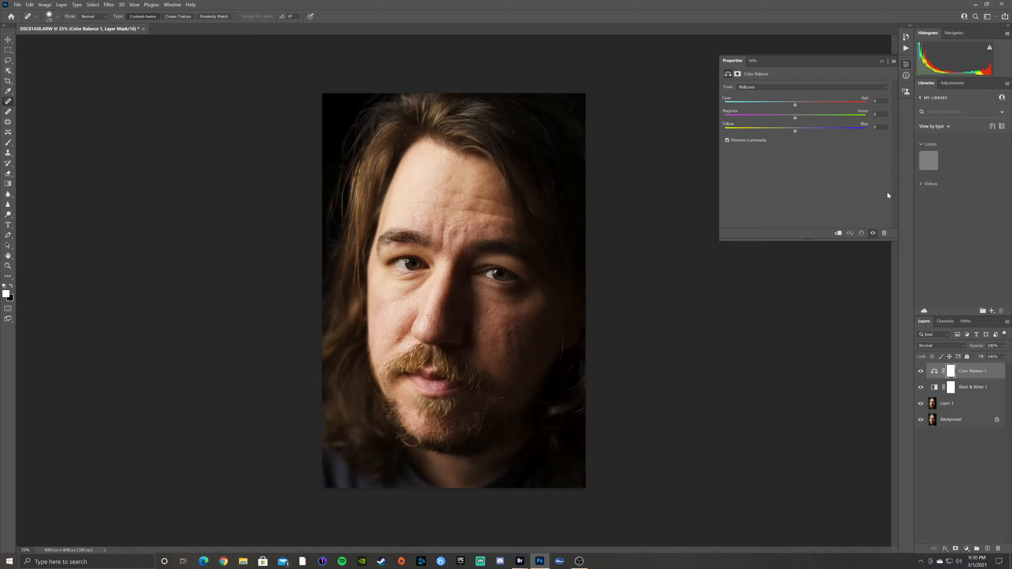
{"action": "left_click", "coordinate": [866, 85]}
{"action": "left_click", "coordinate": [815, 96]}
{"action": "type", "text": "5"}
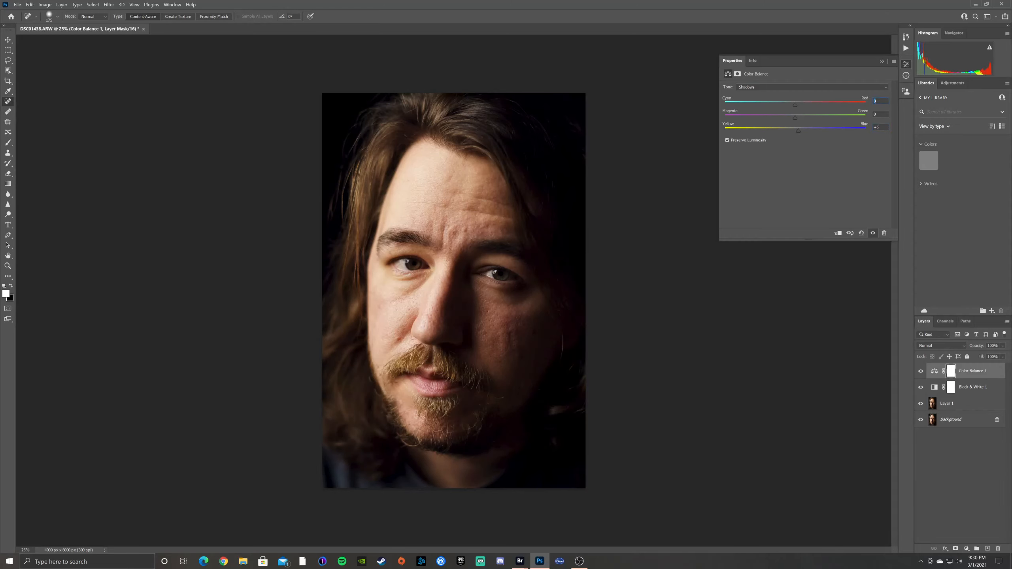
{"action": "type", "text": "-5"}
Step: Compare the portrait with and without the Color Balance adjustment to the shadows
{"action": "left_click", "coordinate": [921, 372]}
{"action": "left_click", "coordinate": [921, 372]}
{"action": "left_click", "coordinate": [921, 371]}
{"action": "left_click", "coordinate": [920, 371]}
{"action": "left_click", "coordinate": [921, 371]}
{"action": "left_click", "coordinate": [921, 371]}
{"action": "left_click", "coordinate": [921, 371]}
{"action": "left_click", "coordinate": [921, 371]}
Step: Set the Color Balance Highlights to +5 for Cyan/Red and -5 for Yellow/Blue, and check the effect
{"action": "left_click", "coordinate": [871, 88]}
{"action": "left_click", "coordinate": [761, 106]}
{"action": "type", "text": "5"}
{"action": "left_click", "coordinate": [921, 371]}
{"action": "left_click", "coordinate": [921, 371]}
{"action": "left_click", "coordinate": [921, 372]}
{"action": "left_click", "coordinate": [922, 371]}
{"action": "left_click", "coordinate": [921, 371]}
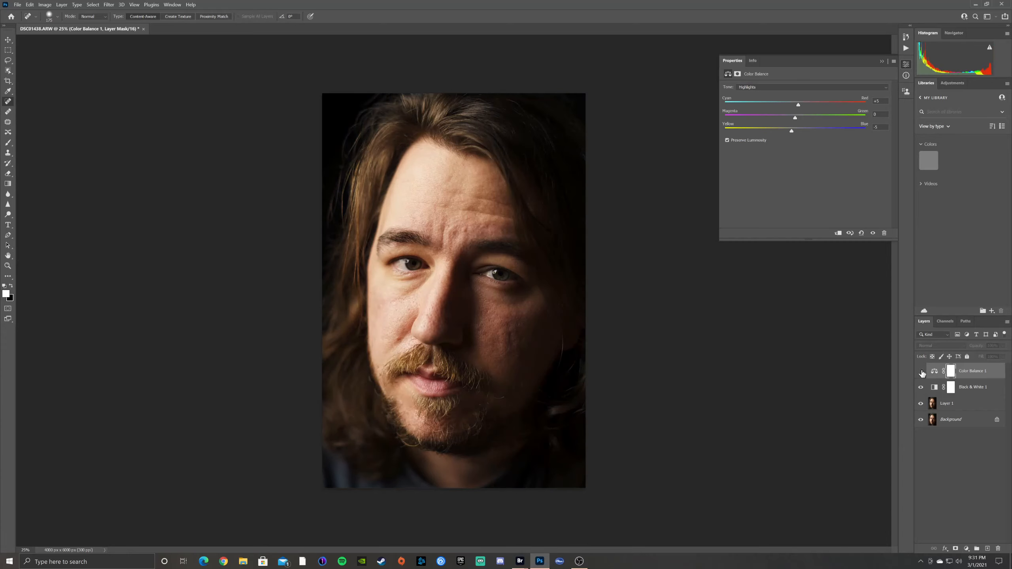
{"action": "left_click", "coordinate": [921, 371]}
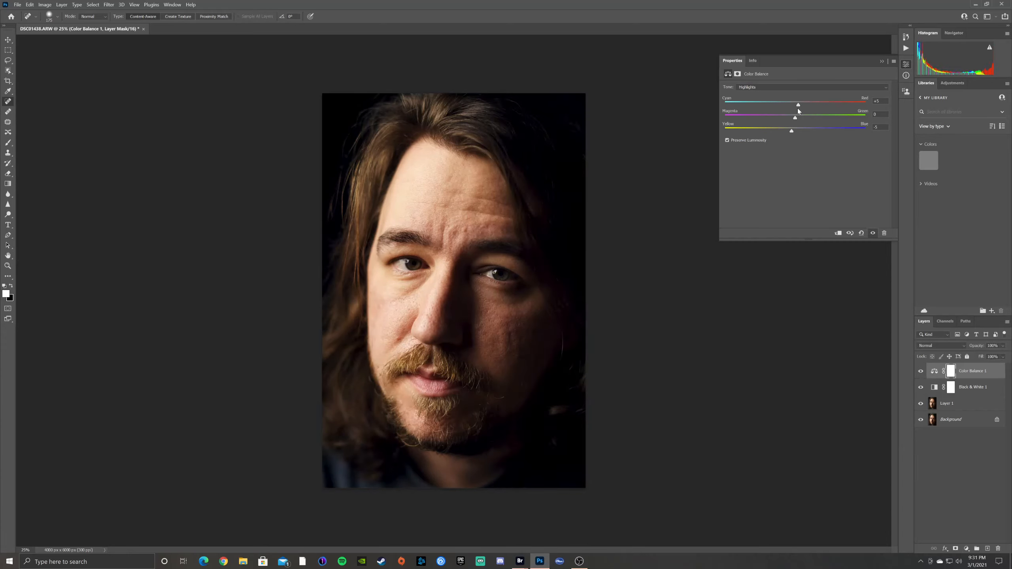
Step: Check the Color Balance layer's opacity and compare the portrait with and without the full color adjustment
{"action": "mouse_move", "coordinate": [1003, 345]}
{"action": "left_mouse_down"}
{"action": "mouse_move", "coordinate": [999, 357]}
{"action": "mouse_move", "coordinate": [1005, 350]}
{"action": "left_mouse_up"}
{"action": "left_click", "coordinate": [920, 371]}
{"action": "left_click", "coordinate": [920, 371]}
{"action": "left_click", "coordinate": [920, 371]}
{"action": "left_click", "coordinate": [921, 372]}
Step: Add a Curves adjustment layer directly above Layer 1 and set its blend mode to Screen
{"action": "left_click", "coordinate": [952, 406]}
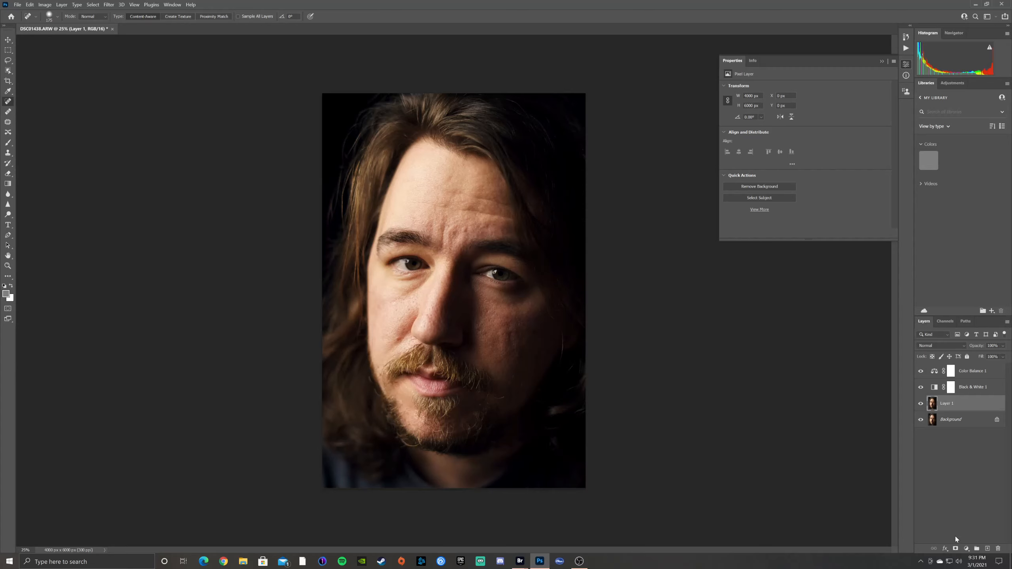
{"action": "left_click", "coordinate": [966, 549]}
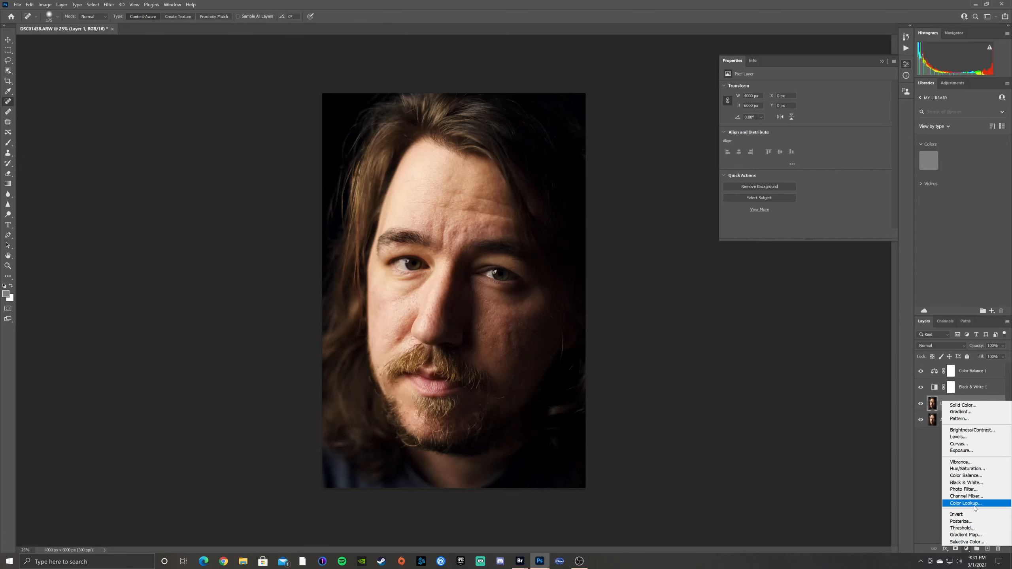
{"action": "left_click", "coordinate": [969, 446]}
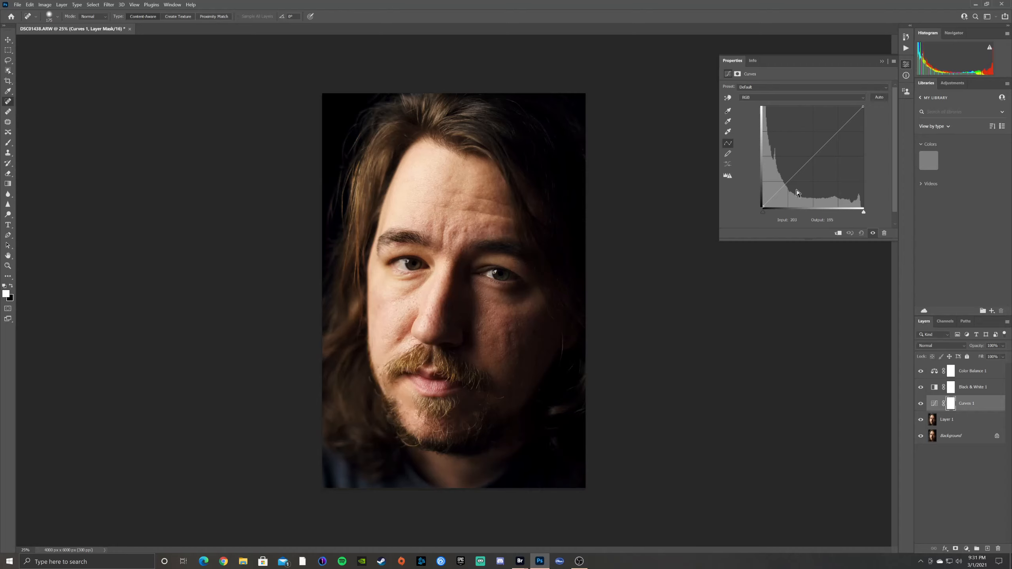
{"action": "left_click", "coordinate": [963, 347]}
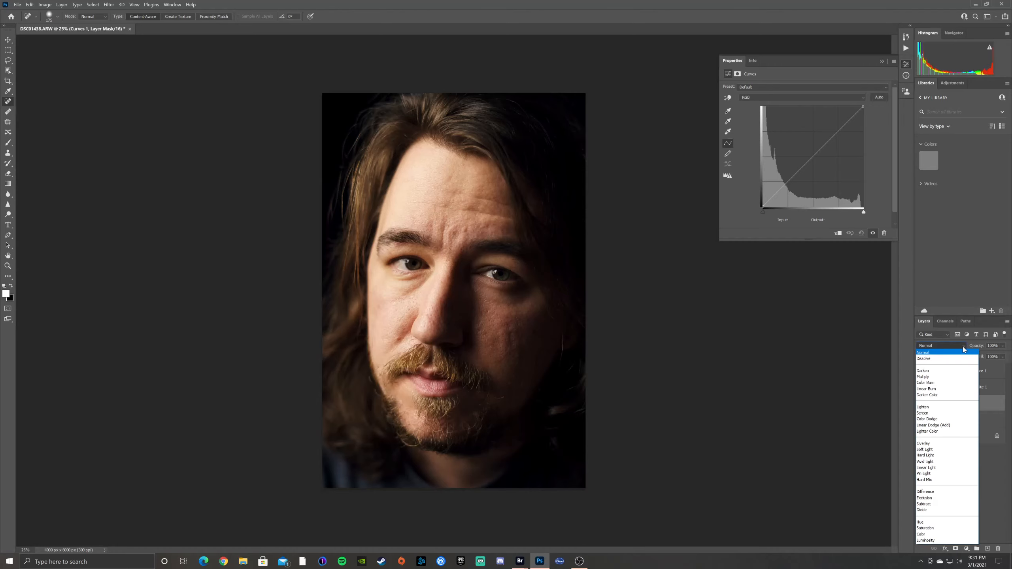
{"action": "left_click", "coordinate": [941, 414]}
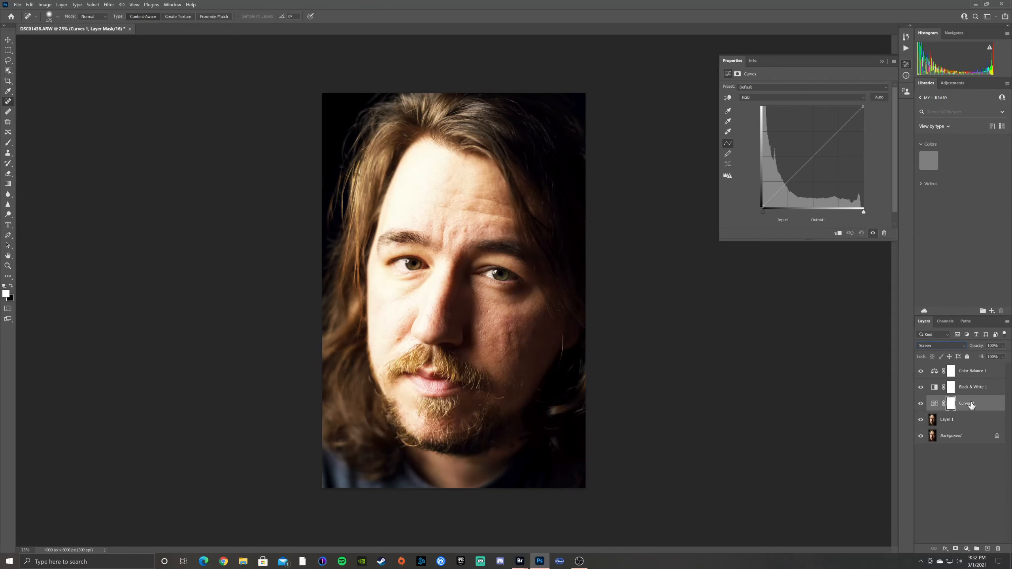
Step: Add a vector mask to the Curves layer and invert its layer mask to black
{"action": "left_click", "coordinate": [955, 548]}
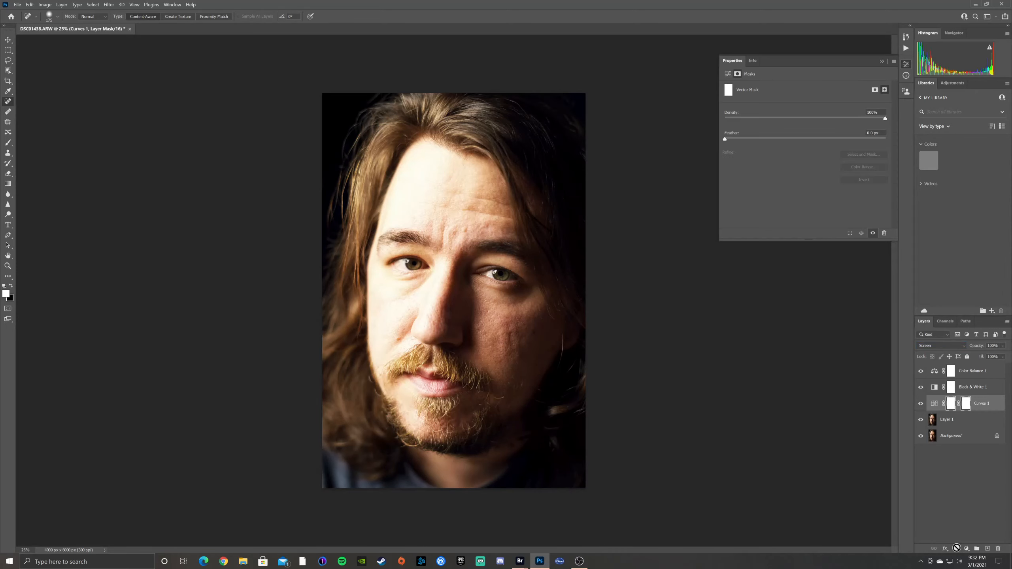
{"action": "key", "text": "ctrl+i"}
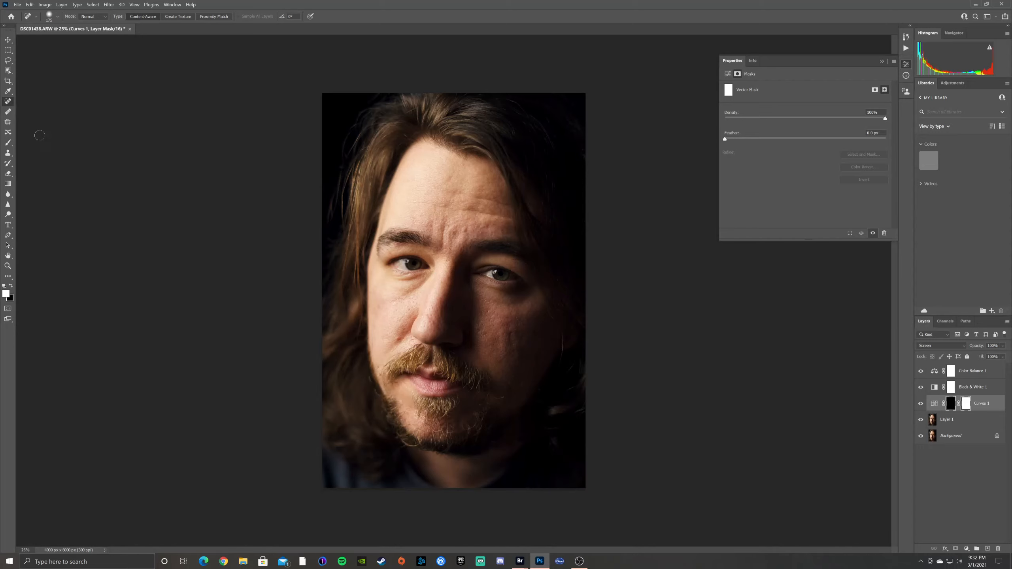
Step: Set up the Brush tool with a smaller tip and 3% flow for painting on the Screen Curves layer's mask
{"action": "left_click", "coordinate": [8, 145]}
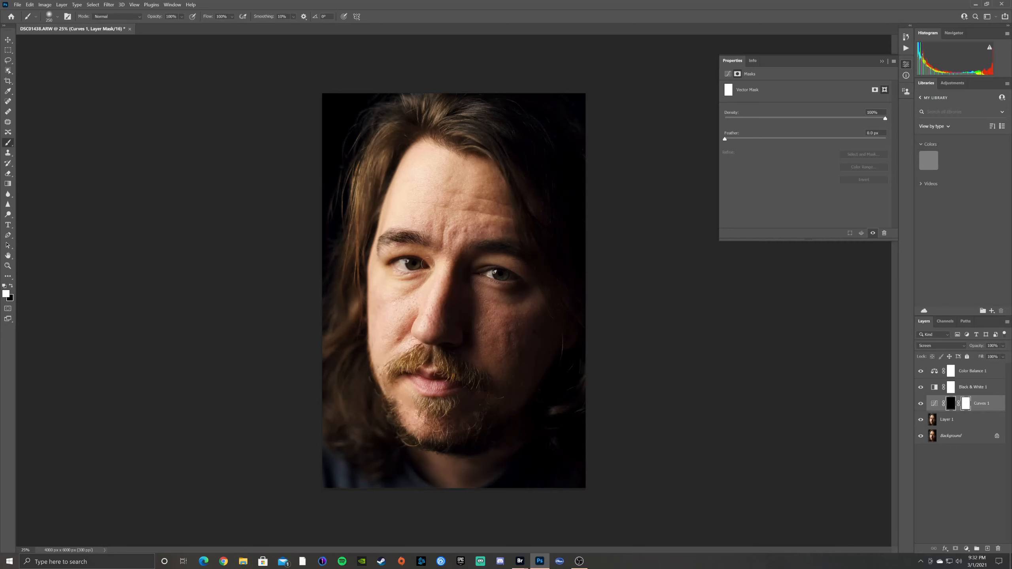
{"action": "scroll", "coordinate": [426, 264], "scroll_direction": "up", "scroll_amount": 5}
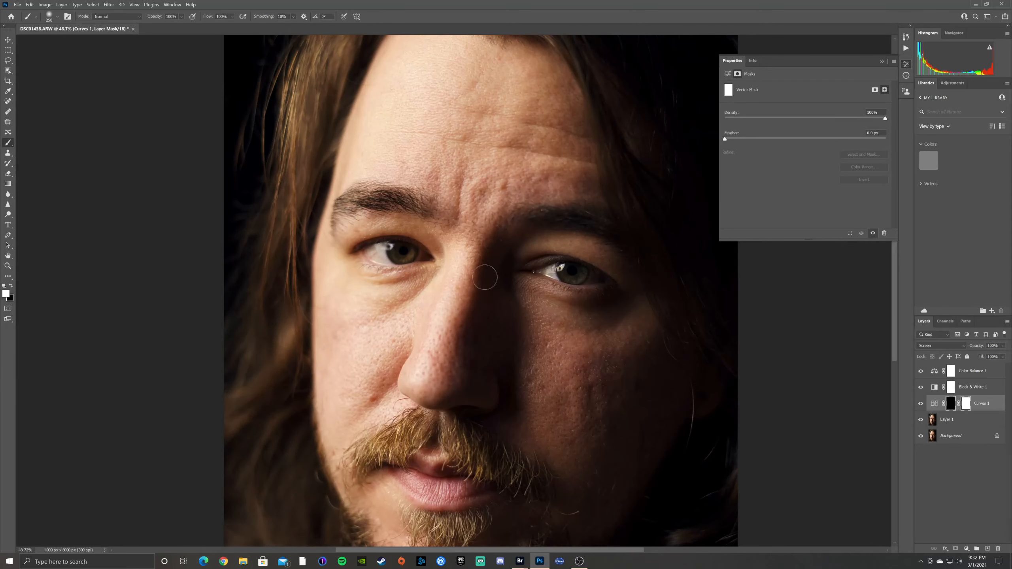
{"action": "key", "text": "bracketleft"}
{"action": "key", "text": "bracketleft"}
{"action": "key", "text": "bracketleft"}
{"action": "key", "text": "bracketleft"}
{"action": "key", "text": "bracketleft"}
{"action": "key", "text": "bracketleft"}
{"action": "left_click", "coordinate": [232, 17]}
{"action": "left_click_drag", "start_coordinate": [225, 27], "coordinate": [215, 25]}
{"action": "left_click", "coordinate": [231, 17]}
Step: Paint white over both irises on the Screen Curves layer's mask and compare the eyes with and without the layer
{"action": "mouse_move", "coordinate": [411, 255]}
{"action": "left_mouse_down"}
{"action": "mouse_move", "coordinate": [389, 248]}
{"action": "mouse_move", "coordinate": [400, 258]}
{"action": "mouse_move", "coordinate": [414, 245]}
{"action": "mouse_move", "coordinate": [401, 259]}
{"action": "mouse_move", "coordinate": [390, 247]}
{"action": "mouse_move", "coordinate": [413, 256]}
{"action": "left_mouse_up"}
{"action": "mouse_move", "coordinate": [561, 272]}
{"action": "left_mouse_down"}
{"action": "mouse_move", "coordinate": [584, 270]}
{"action": "mouse_move", "coordinate": [578, 280]}
{"action": "mouse_move", "coordinate": [561, 273]}
{"action": "mouse_move", "coordinate": [584, 271]}
{"action": "mouse_move", "coordinate": [563, 272]}
{"action": "left_mouse_up"}
{"action": "left_click", "coordinate": [920, 405]}
{"action": "left_click", "coordinate": [920, 404]}
{"action": "left_click", "coordinate": [920, 405]}
{"action": "left_click", "coordinate": [920, 405]}
{"action": "left_click", "coordinate": [920, 405]}
Step: Add a Color Dodge Curves adjustment layer directly above Layer 1, with a vector mask and its layer mask inverted to black
{"action": "left_click", "coordinate": [953, 420]}
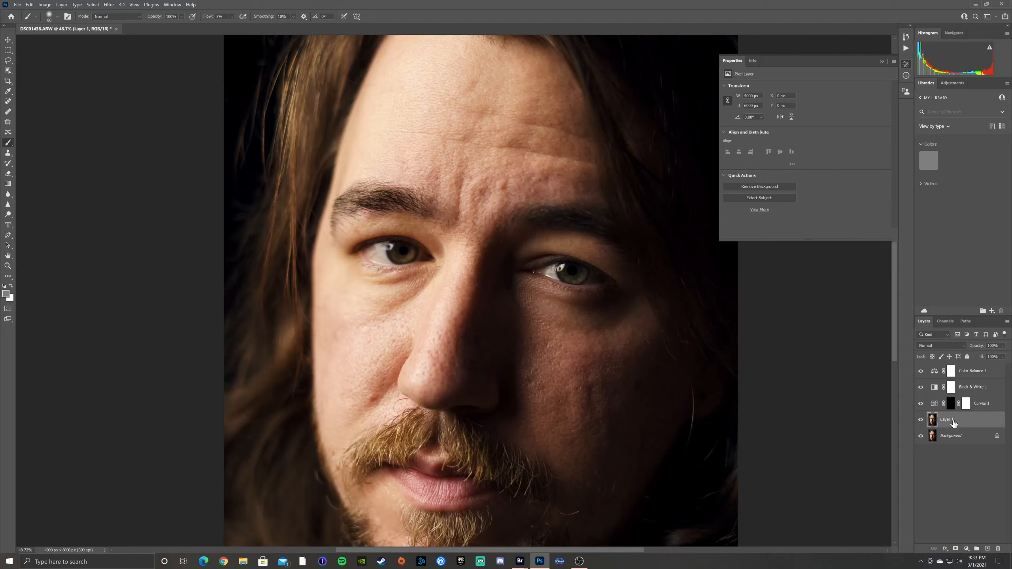
{"action": "left_click", "coordinate": [966, 549]}
{"action": "left_click", "coordinate": [958, 444]}
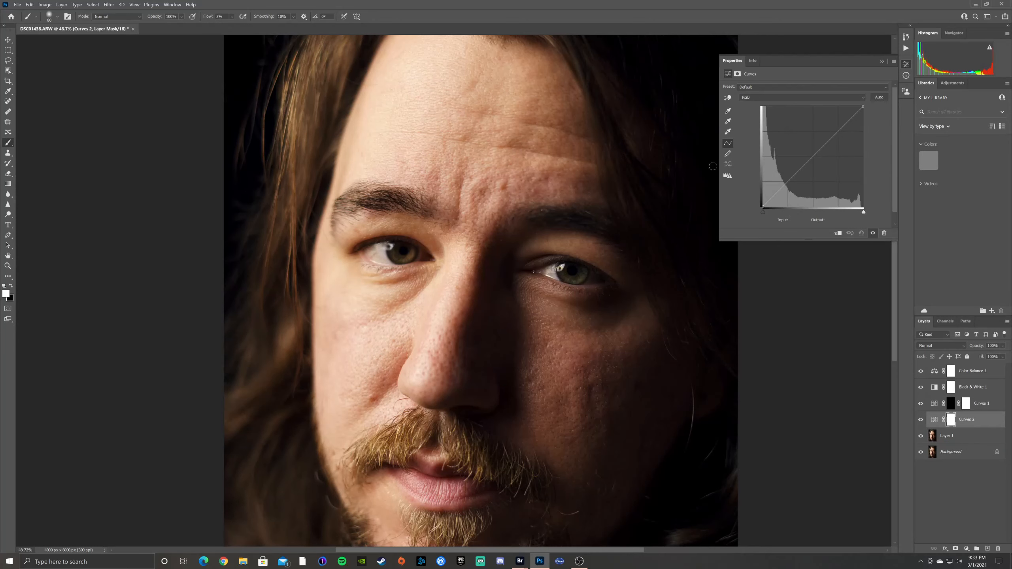
{"action": "left_click", "coordinate": [965, 347]}
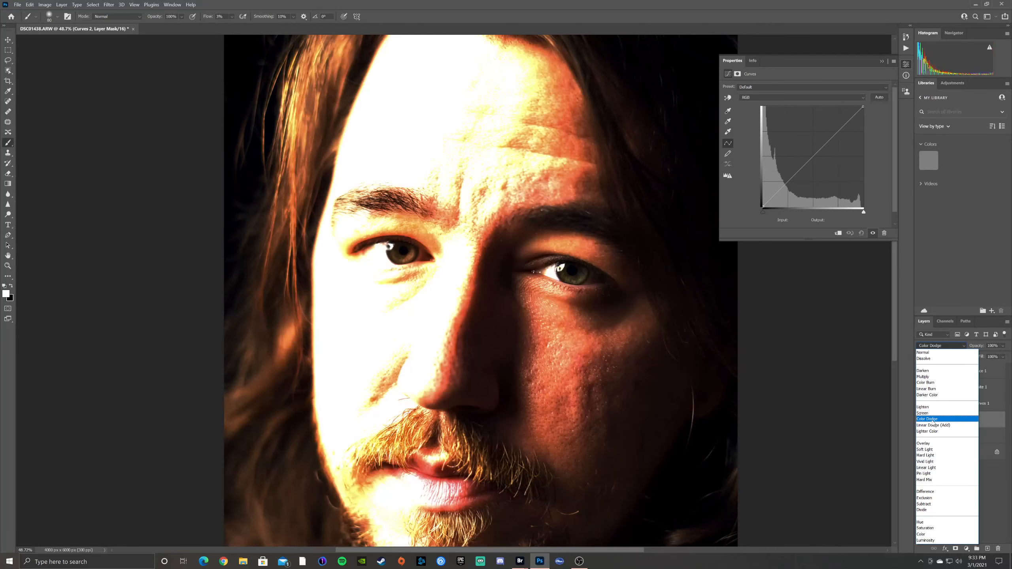
{"action": "left_click", "coordinate": [932, 422]}
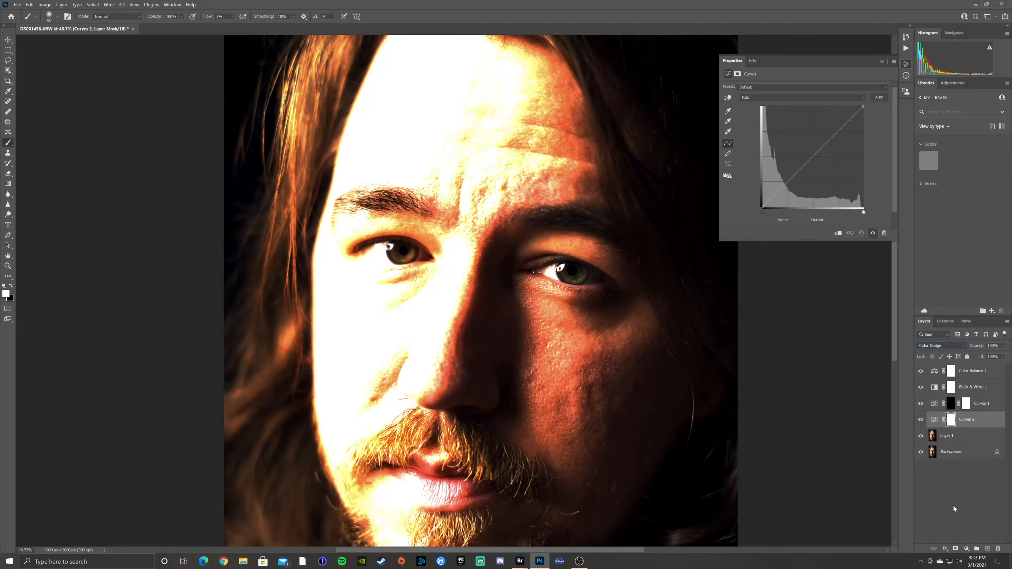
{"action": "left_click", "coordinate": [955, 549]}
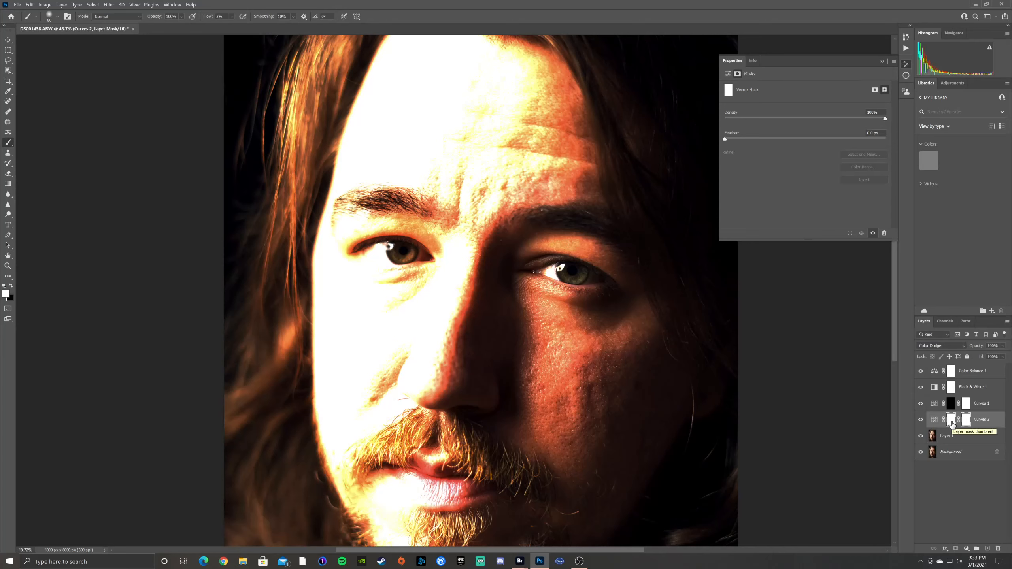
{"action": "key", "text": "ctrl+i"}
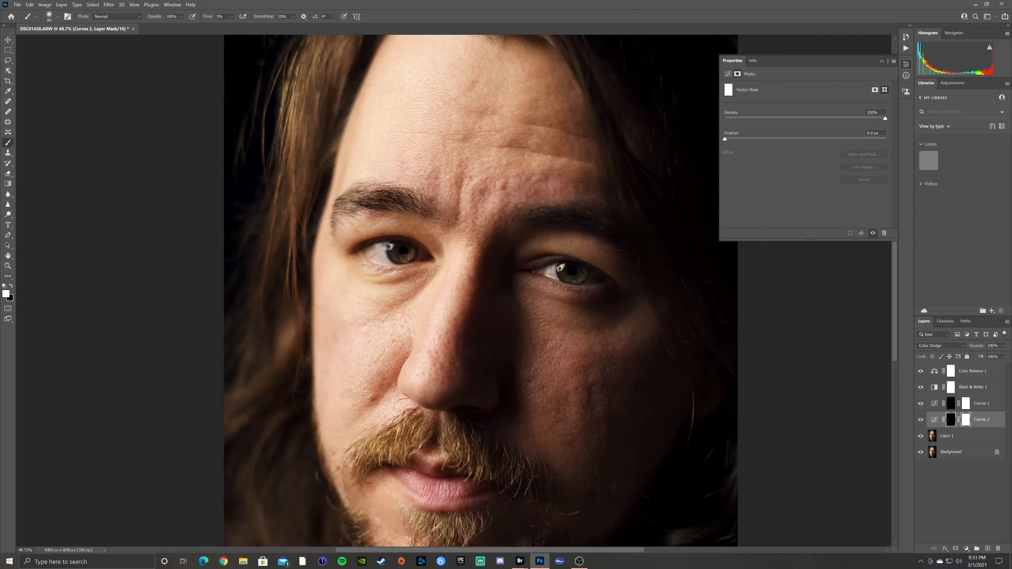
Step: Brighten both irises with white strokes on the Color Dodge layer's mask and compare the eyes with and without it
{"action": "mouse_move", "coordinate": [405, 258]}
{"action": "left_mouse_down"}
{"action": "mouse_move", "coordinate": [391, 253]}
{"action": "mouse_move", "coordinate": [416, 249]}
{"action": "mouse_move", "coordinate": [411, 258]}
{"action": "mouse_move", "coordinate": [391, 250]}
{"action": "mouse_move", "coordinate": [413, 250]}
{"action": "mouse_move", "coordinate": [399, 255]}
{"action": "left_mouse_up"}
{"action": "left_click_drag", "start_coordinate": [561, 274], "coordinate": [581, 276]}
{"action": "left_click", "coordinate": [921, 420]}
{"action": "left_click", "coordinate": [921, 419]}
{"action": "left_click", "coordinate": [921, 419]}
{"action": "left_click", "coordinate": [921, 419]}
{"action": "left_click", "coordinate": [921, 420]}
{"action": "left_click", "coordinate": [921, 420]}
{"action": "left_click", "coordinate": [922, 420]}
{"action": "left_click", "coordinate": [922, 421]}
Step: Dodge the iris on the shadowed side of the face further and check the Color Dodge effect close up and on the whole portrait
{"action": "mouse_move", "coordinate": [583, 269]}
{"action": "left_mouse_down"}
{"action": "mouse_move", "coordinate": [577, 282]}
{"action": "mouse_move", "coordinate": [562, 275]}
{"action": "mouse_move", "coordinate": [583, 269]}
{"action": "mouse_move", "coordinate": [581, 279]}
{"action": "mouse_move", "coordinate": [559, 271]}
{"action": "left_mouse_up"}
{"action": "left_click", "coordinate": [921, 420]}
{"action": "key", "text": "x"}
{"action": "left_click", "coordinate": [921, 421]}
{"action": "left_click", "coordinate": [921, 420]}
{"action": "scroll", "coordinate": [670, 376], "scroll_direction": "down", "scroll_amount": 4}
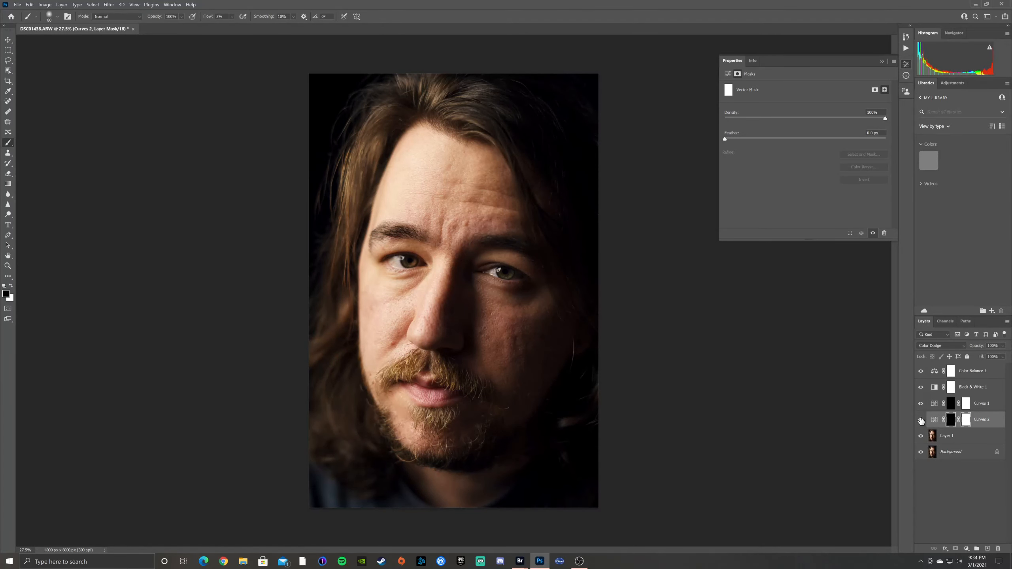
{"action": "left_click", "coordinate": [921, 419]}
{"action": "left_click", "coordinate": [920, 420]}
{"action": "left_click", "coordinate": [921, 420]}
{"action": "left_click", "coordinate": [920, 420]}
Step: Flatten the image and duplicate the Background onto a new layer
{"action": "right_click", "coordinate": [962, 452]}
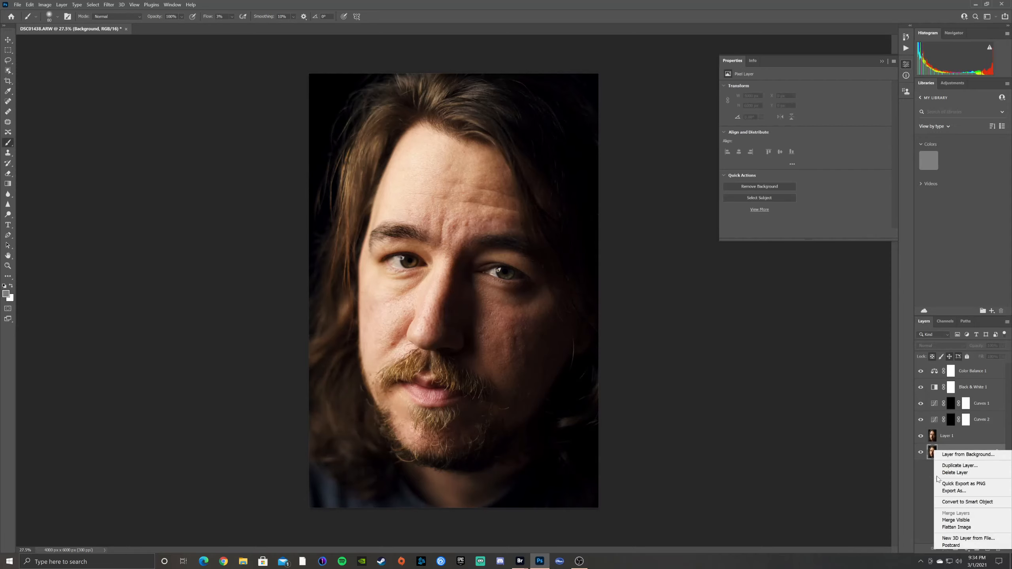
{"action": "left_click", "coordinate": [963, 527]}
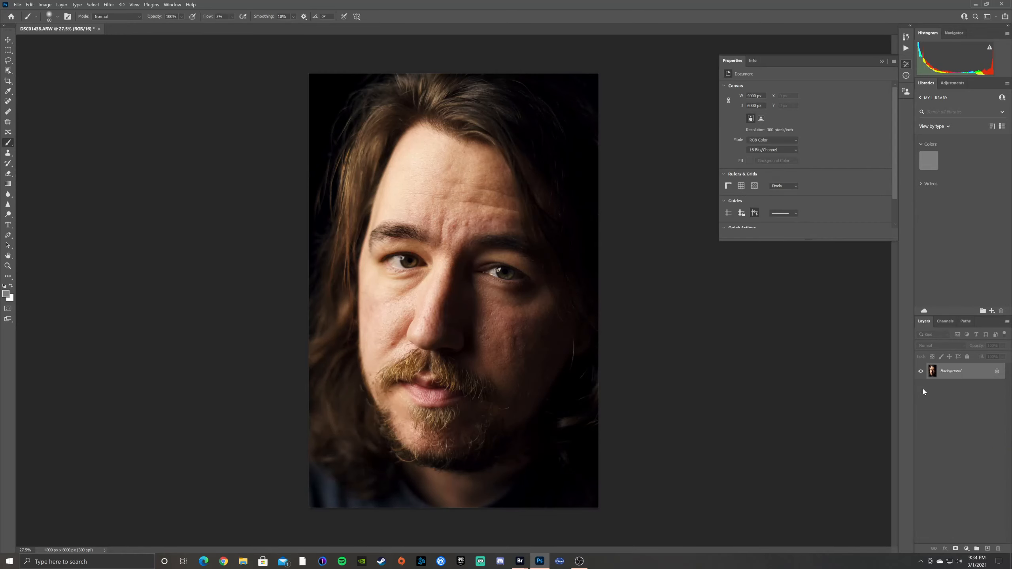
{"action": "key", "text": "ctrl+j"}
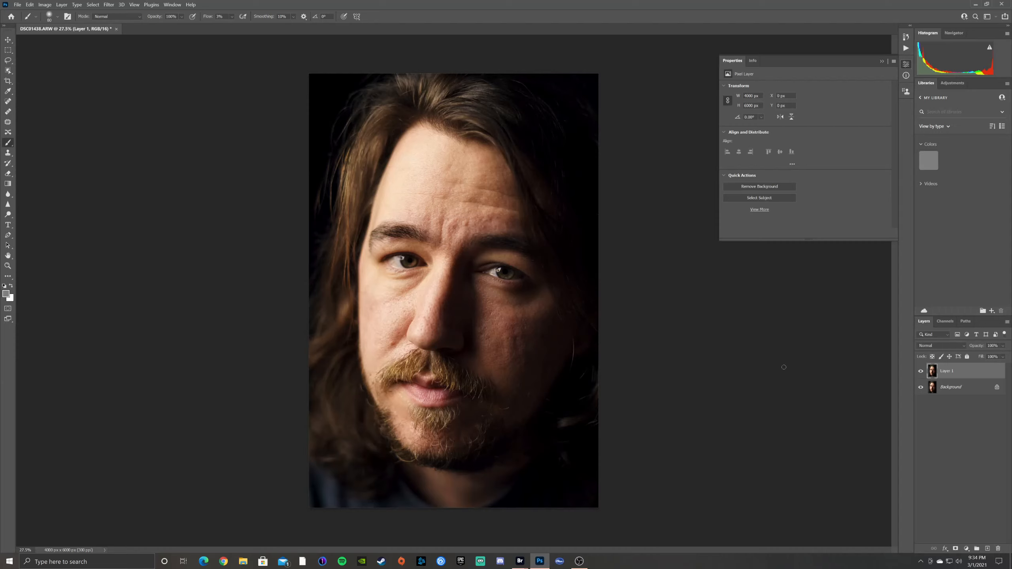
{"action": "left_click", "coordinate": [906, 64]}
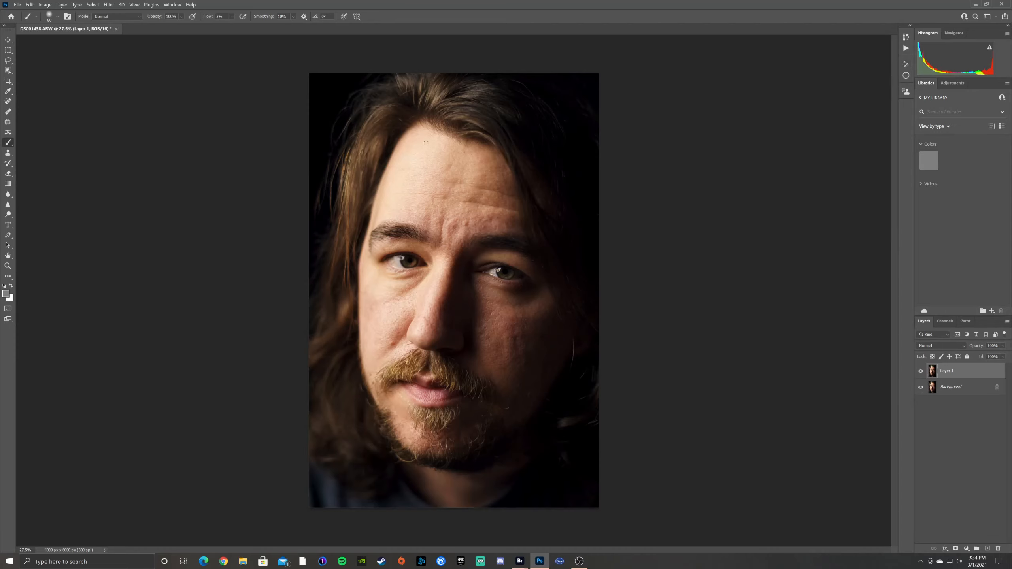
Step: Apply a High Pass filter with a radius of 1.5 pixels to the duplicated layer
{"action": "left_click", "coordinate": [108, 5]}
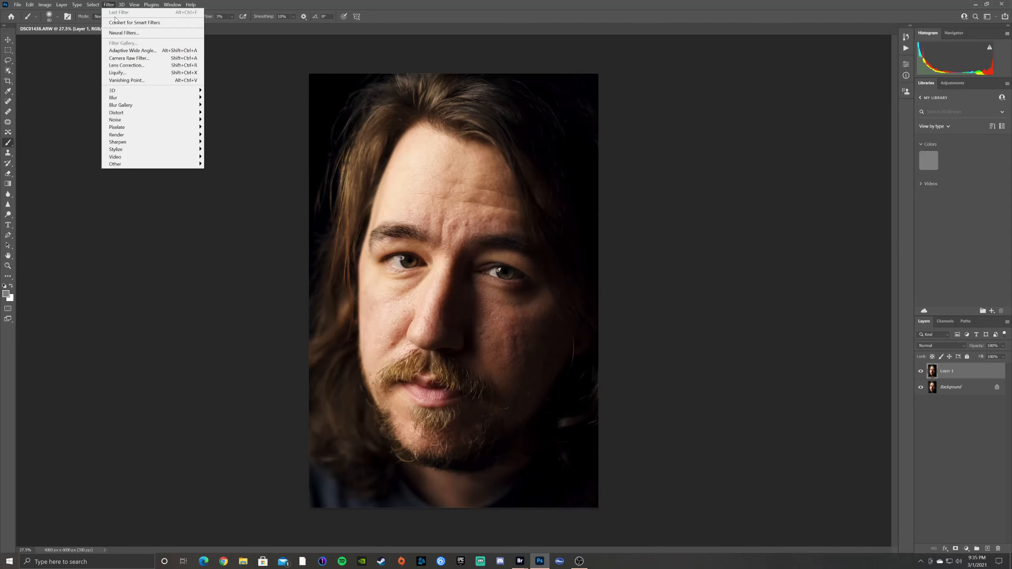
{"action": "mouse_move", "coordinate": [153, 164]}
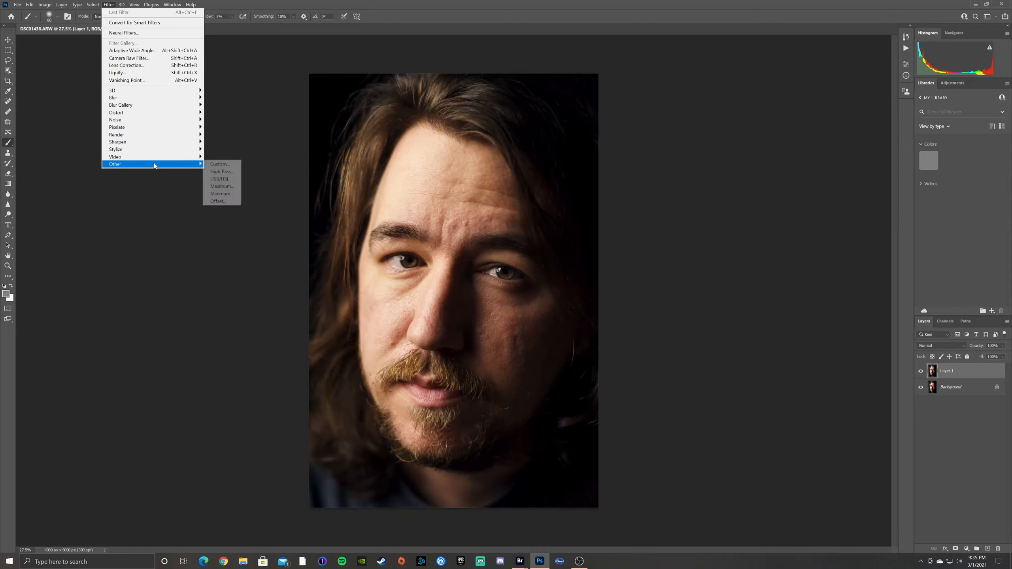
{"action": "left_click", "coordinate": [218, 171]}
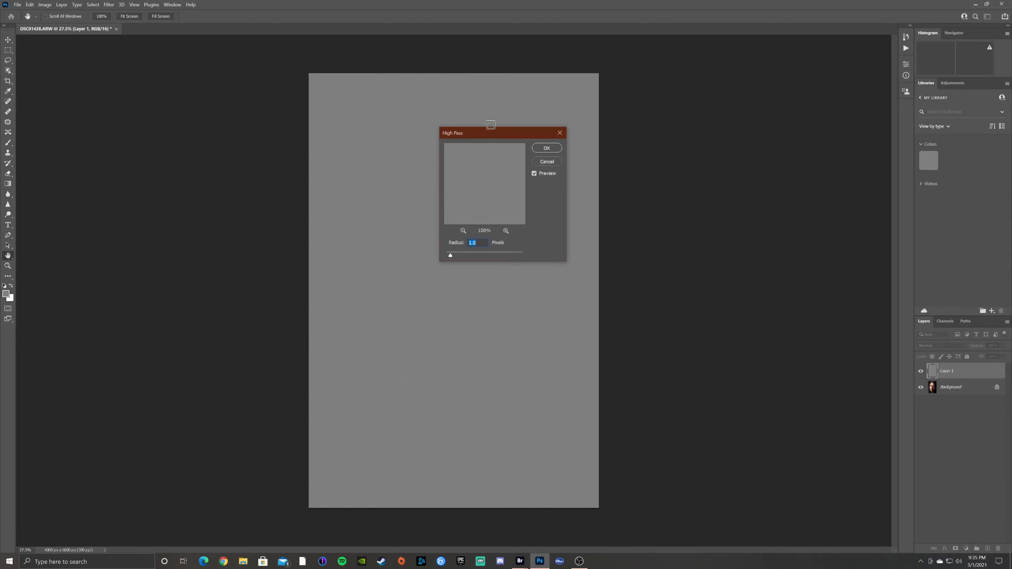
{"action": "left_click_drag", "start_coordinate": [491, 133], "coordinate": [735, 148]}
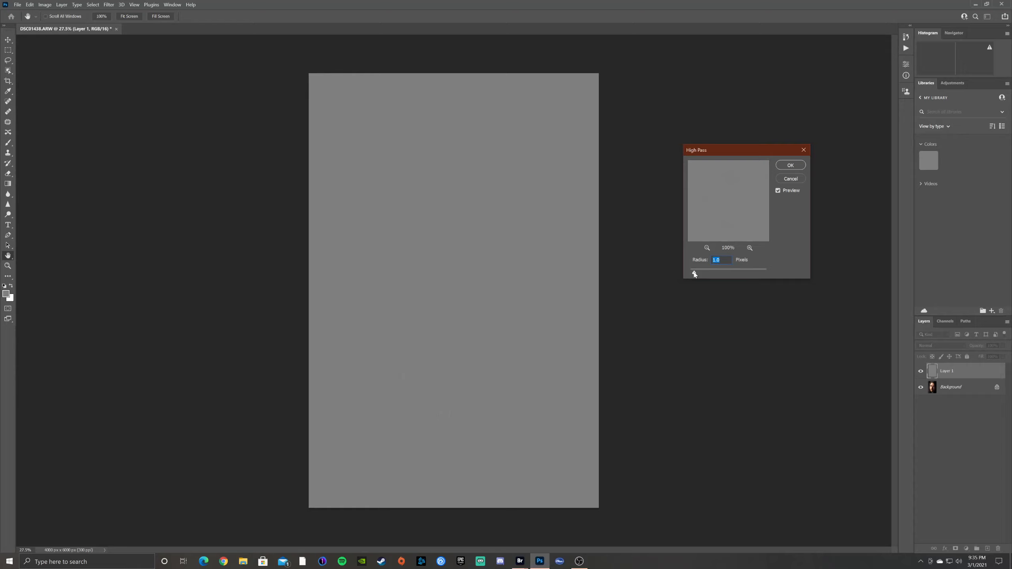
{"action": "left_click_drag", "start_coordinate": [694, 274], "coordinate": [786, 279]}
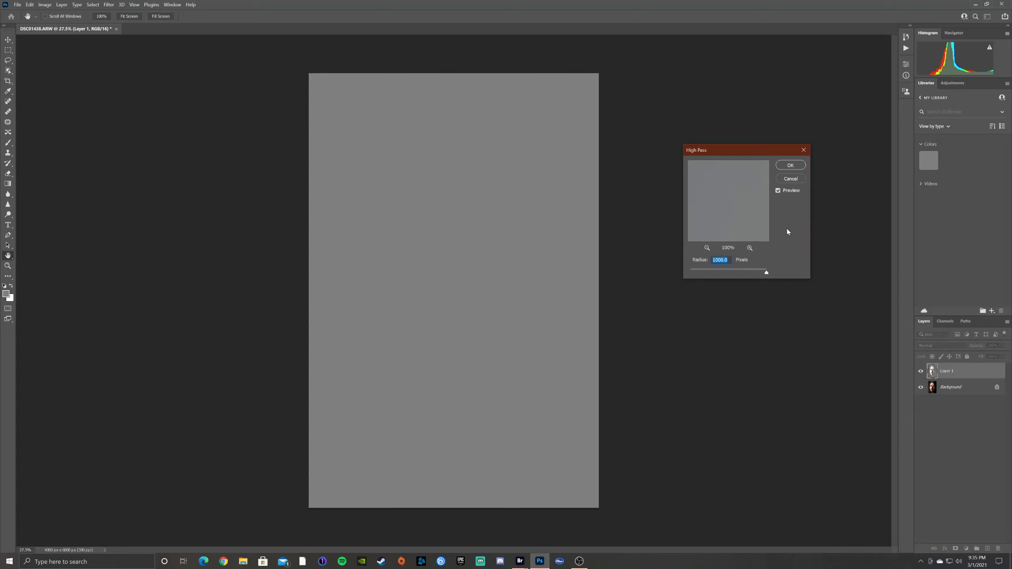
{"action": "left_click", "coordinate": [778, 191]}
{"action": "left_click", "coordinate": [778, 191]}
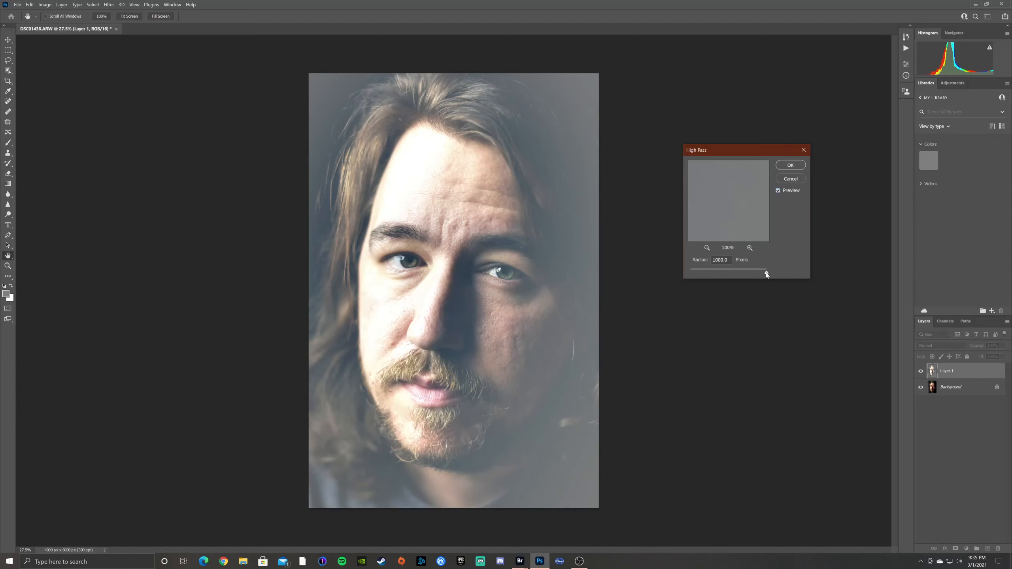
{"action": "left_click_drag", "start_coordinate": [766, 274], "coordinate": [696, 274]}
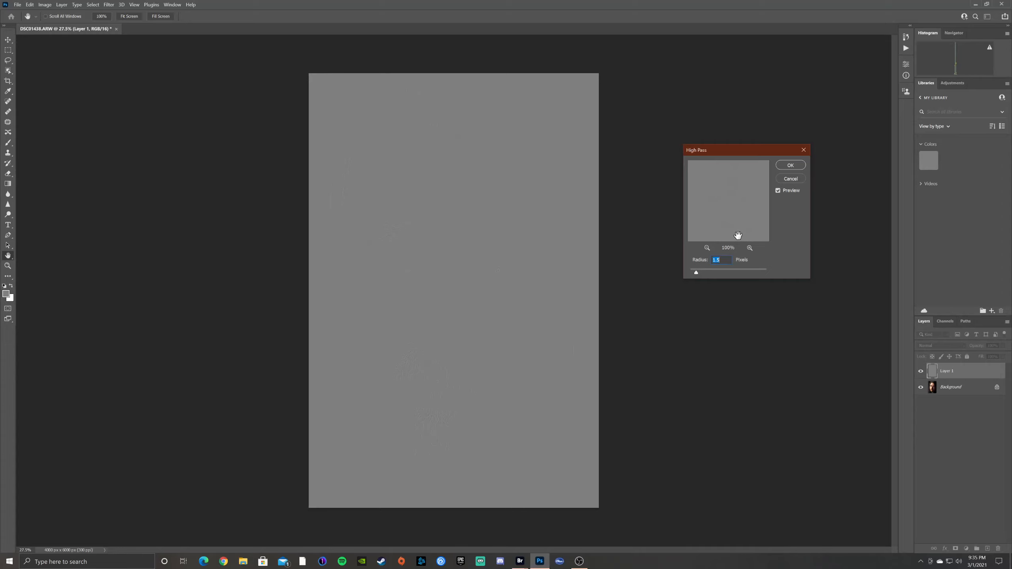
{"action": "left_click", "coordinate": [790, 165]}
{"action": "key", "text": "b"}
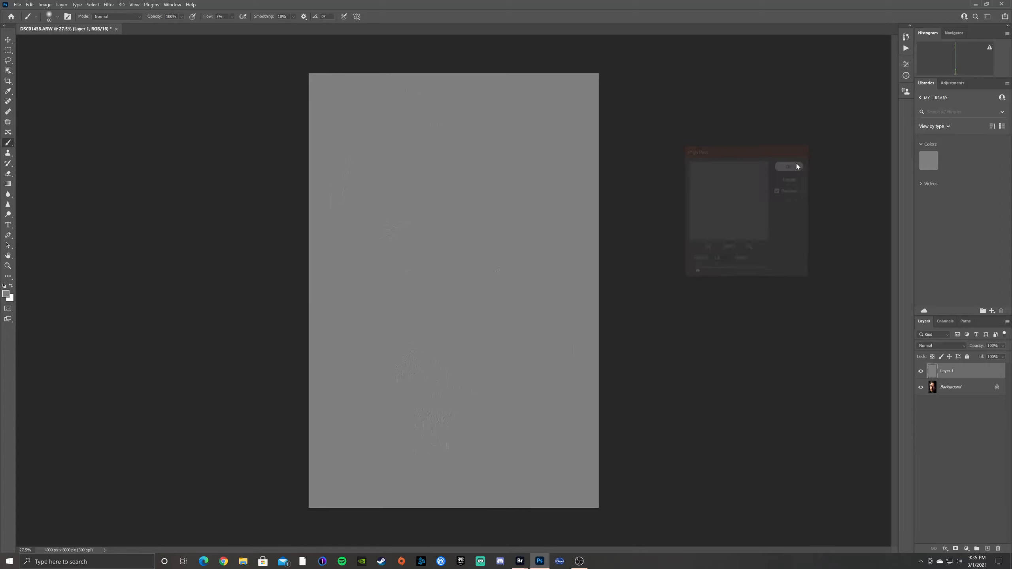
Step: Set the High Pass layer's blend mode to Overlay and compare the portrait with and without it
{"action": "left_click", "coordinate": [966, 345]}
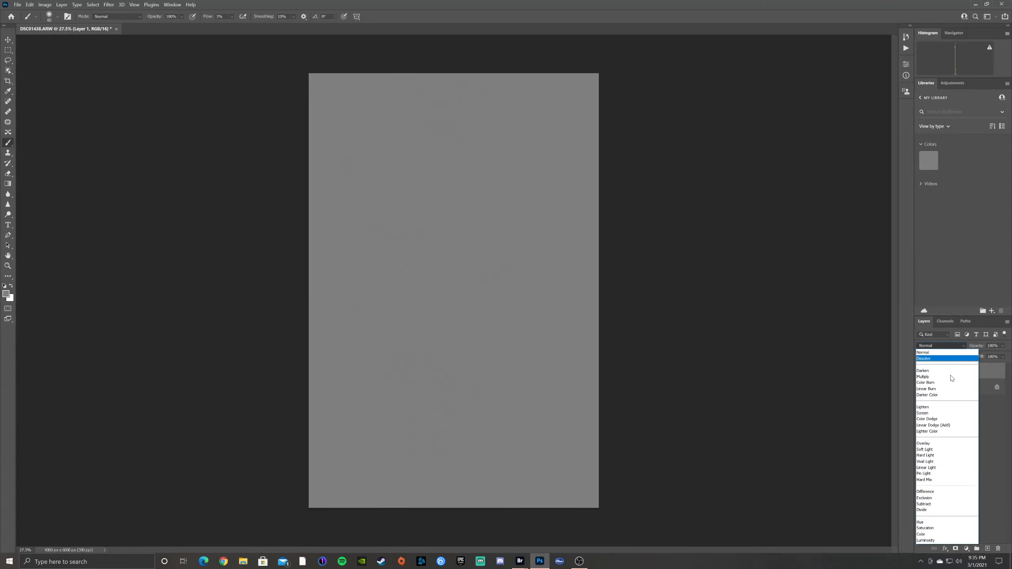
{"action": "left_click", "coordinate": [942, 443]}
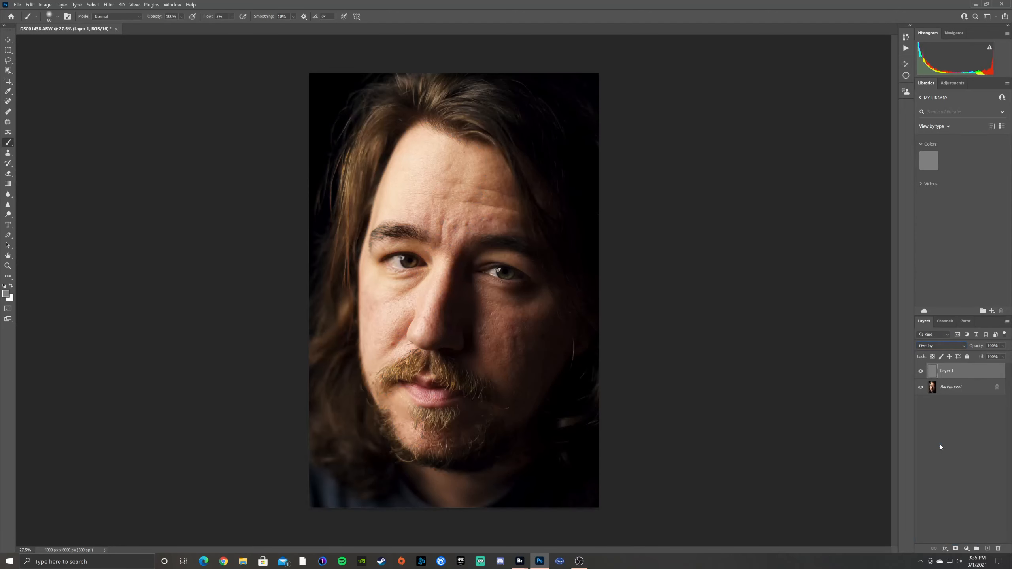
{"action": "left_click", "coordinate": [921, 372]}
{"action": "left_click", "coordinate": [921, 372]}
{"action": "left_click", "coordinate": [920, 372]}
{"action": "left_click", "coordinate": [921, 372]}
{"action": "left_click", "coordinate": [920, 372]}
Step: Examine the sharpening around the eyes and skin close up with the High Pass layer on and off
{"action": "scroll", "coordinate": [494, 281], "scroll_direction": "up", "scroll_amount": 5}
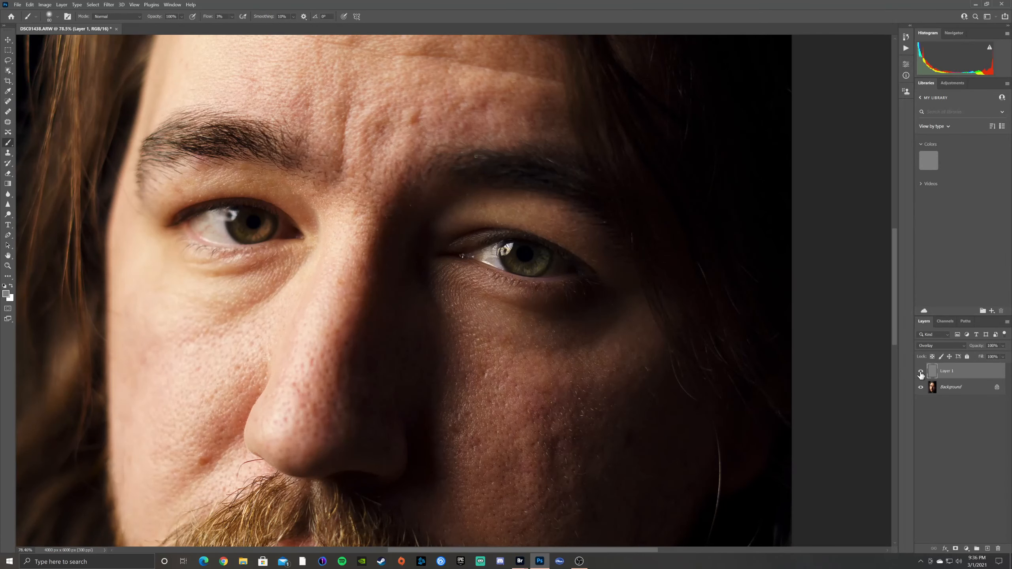
{"action": "left_click", "coordinate": [920, 372]}
{"action": "left_click", "coordinate": [921, 372]}
{"action": "left_click", "coordinate": [920, 372]}
{"action": "left_click", "coordinate": [921, 372]}
{"action": "left_click", "coordinate": [921, 372]}
{"action": "left_click", "coordinate": [920, 371]}
{"action": "left_click", "coordinate": [922, 372]}
{"action": "left_click", "coordinate": [922, 372]}
{"action": "left_click", "coordinate": [922, 373]}
{"action": "left_click", "coordinate": [922, 372]}
Step: Add a layer mask to the High Pass layer and invert it to black
{"action": "left_click", "coordinate": [956, 550]}
{"action": "key", "text": "ctrl+i"}
{"action": "scroll", "coordinate": [393, 305], "scroll_direction": "down", "scroll_amount": 5}
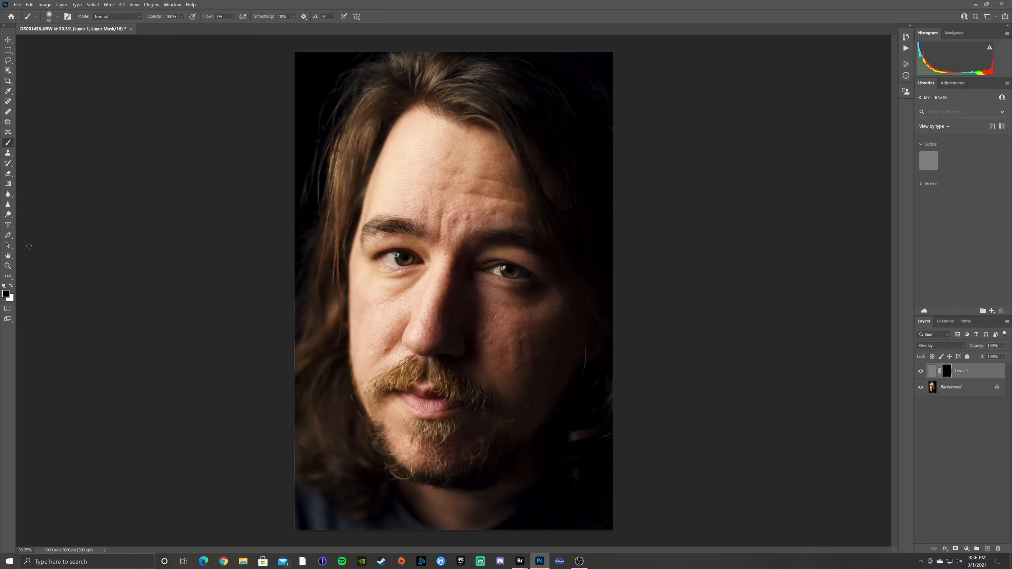
Step: Set the brush flow to 100% and paint white on the High Pass mask over the eye on the shadowed side
{"action": "key", "text": "x"}
{"action": "left_click", "coordinate": [232, 16]}
{"action": "left_click_drag", "start_coordinate": [235, 26], "coordinate": [237, 27]}
{"action": "type", "text": "100"}
{"action": "key", "text": "Return"}
{"action": "left_click", "coordinate": [233, 16]}
{"action": "mouse_move", "coordinate": [515, 272]}
{"action": "left_mouse_down"}
{"action": "mouse_move", "coordinate": [528, 276]}
{"action": "mouse_move", "coordinate": [512, 277]}
{"action": "left_mouse_up"}
{"action": "left_click_drag", "start_coordinate": [487, 272], "coordinate": [529, 280]}
Step: Flatten the image and add a Curves adjustment layer above the Background
{"action": "right_click", "coordinate": [964, 375]}
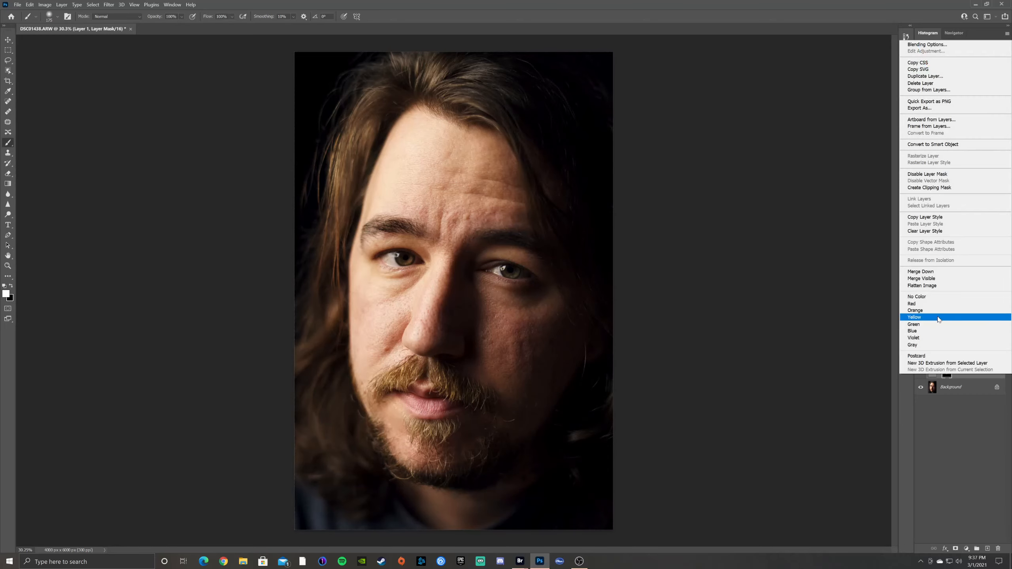
{"action": "left_click", "coordinate": [964, 285]}
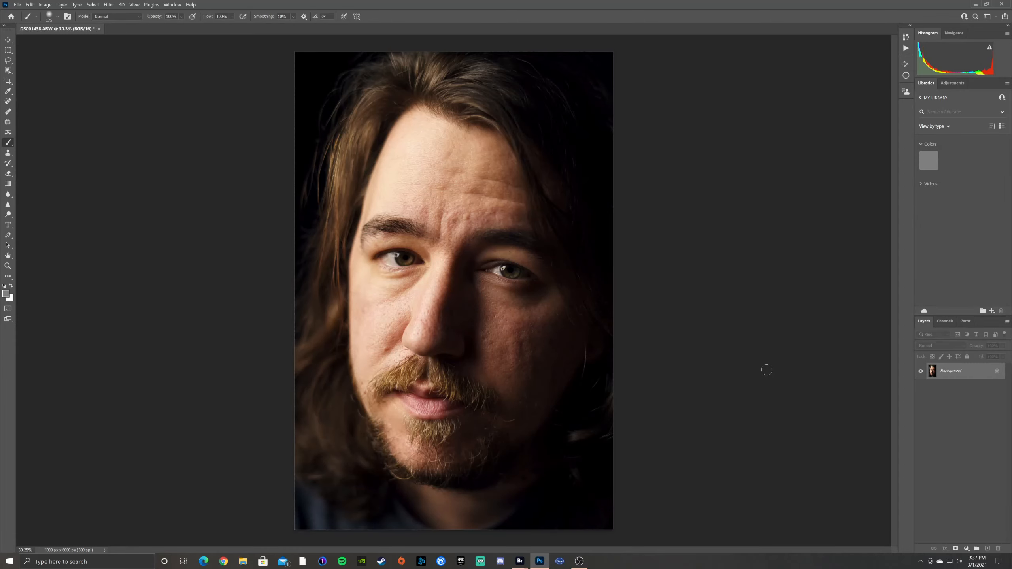
{"action": "left_click", "coordinate": [967, 550]}
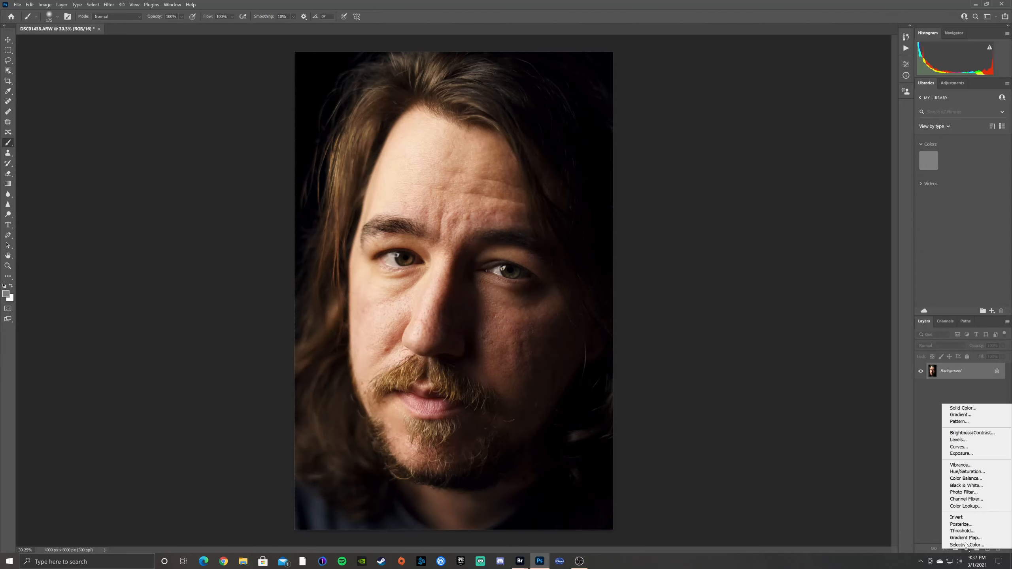
{"action": "left_click", "coordinate": [967, 449]}
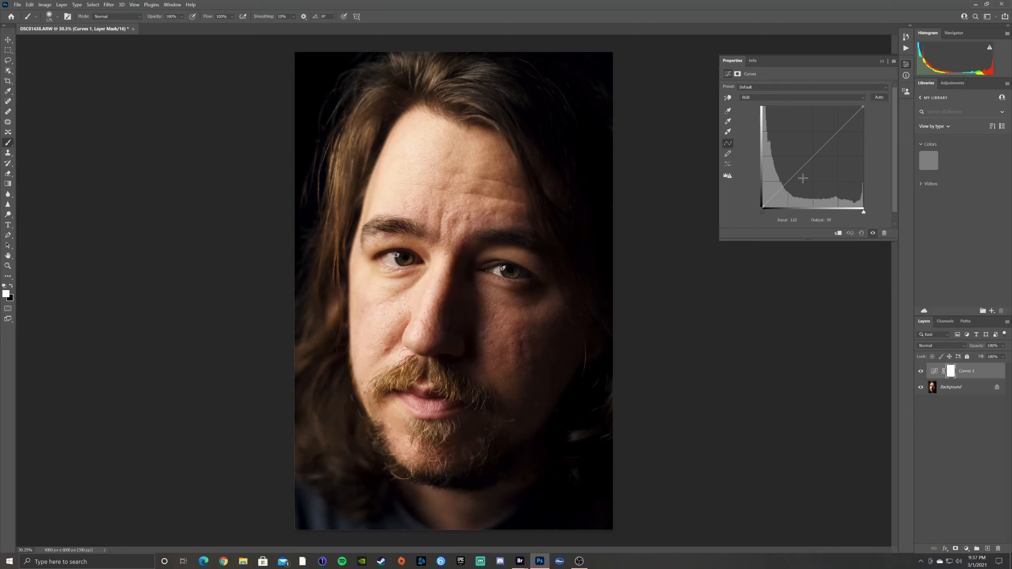
Step: Raise the curve's black point to output 12, anchor the shadows with a lower-quarter point, and compare before and after
{"action": "left_click", "coordinate": [760, 206]}
{"action": "left_click_drag", "start_coordinate": [760, 206], "coordinate": [759, 201]}
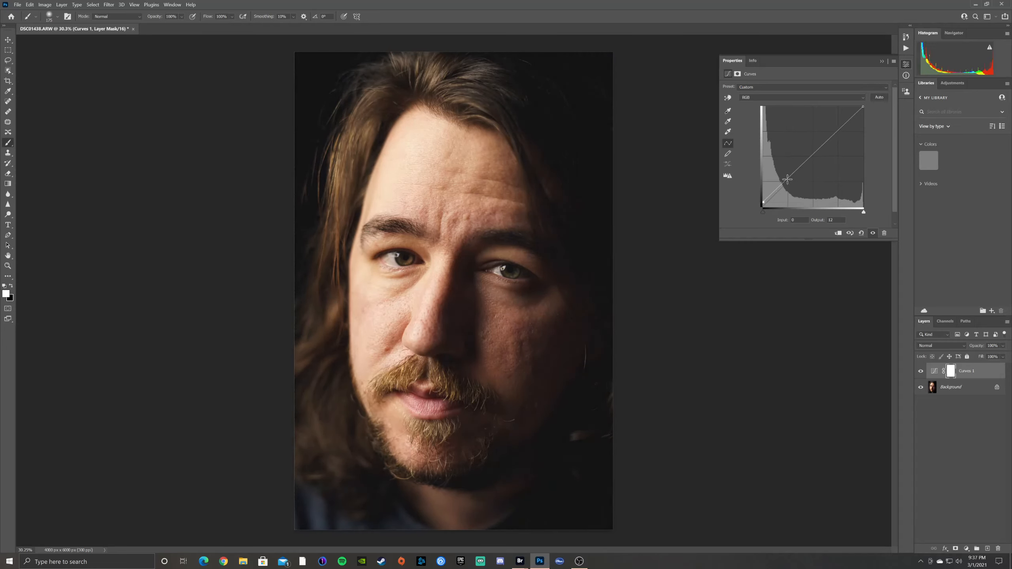
{"action": "left_click_drag", "start_coordinate": [788, 179], "coordinate": [788, 181]}
{"action": "left_click", "coordinate": [872, 233]}
{"action": "left_click", "coordinate": [872, 233]}
{"action": "left_click", "coordinate": [872, 233]}
{"action": "left_click", "coordinate": [873, 233]}
{"action": "left_click", "coordinate": [872, 233]}
{"action": "left_click", "coordinate": [872, 234]}
Step: Anchor the curve's highlights with a point at the upper quarter and compare the portrait with and without the adjustment
{"action": "left_click", "coordinate": [862, 106]}
{"action": "mouse_move", "coordinate": [863, 106]}
{"action": "left_mouse_down"}
{"action": "mouse_move", "coordinate": [866, 117]}
{"action": "mouse_move", "coordinate": [871, 103]}
{"action": "left_mouse_up"}
{"action": "left_click", "coordinate": [838, 132]}
{"action": "left_click_drag", "start_coordinate": [839, 133], "coordinate": [839, 132]}
{"action": "left_click", "coordinate": [873, 234]}
{"action": "left_click", "coordinate": [873, 234]}
Step: Lower the curve's black point slightly and check the softened fade against the unadjusted portrait
{"action": "left_click_drag", "start_coordinate": [763, 202], "coordinate": [762, 203]}
{"action": "left_click", "coordinate": [874, 234]}
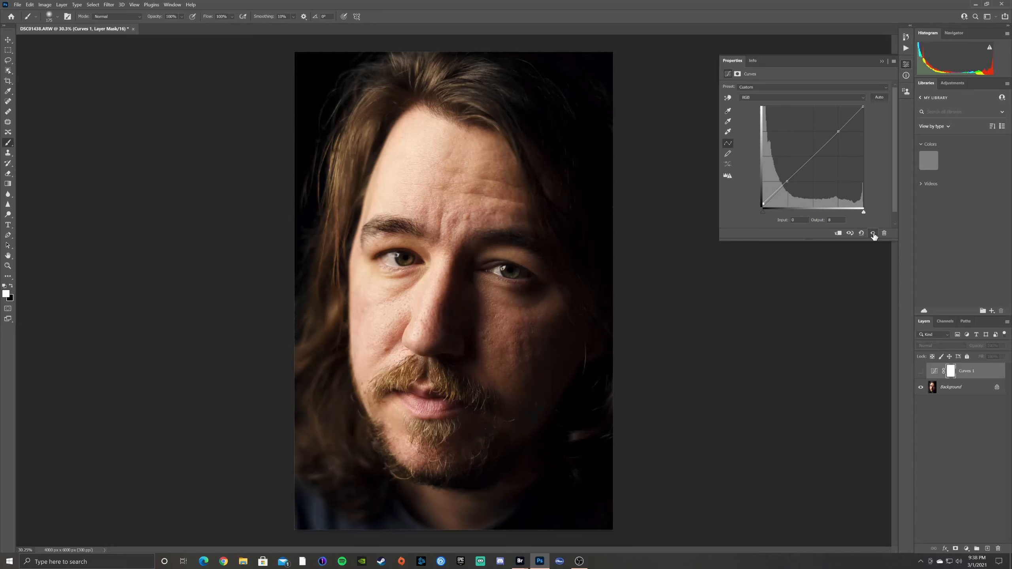
{"action": "left_click", "coordinate": [874, 234]}
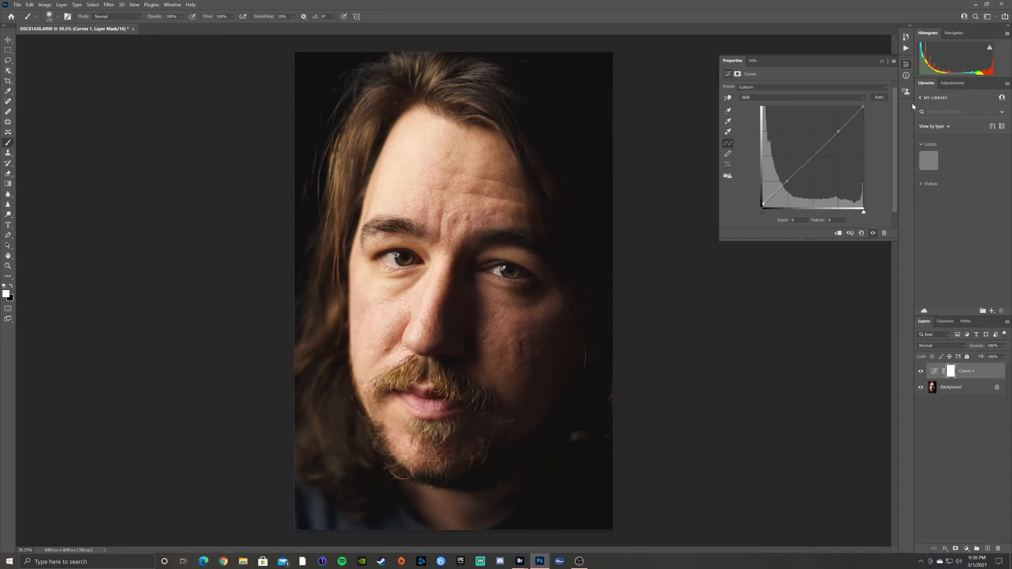
Step: Close the curve settings and flatten the Curves adjustment into the Background
{"action": "left_click", "coordinate": [909, 61]}
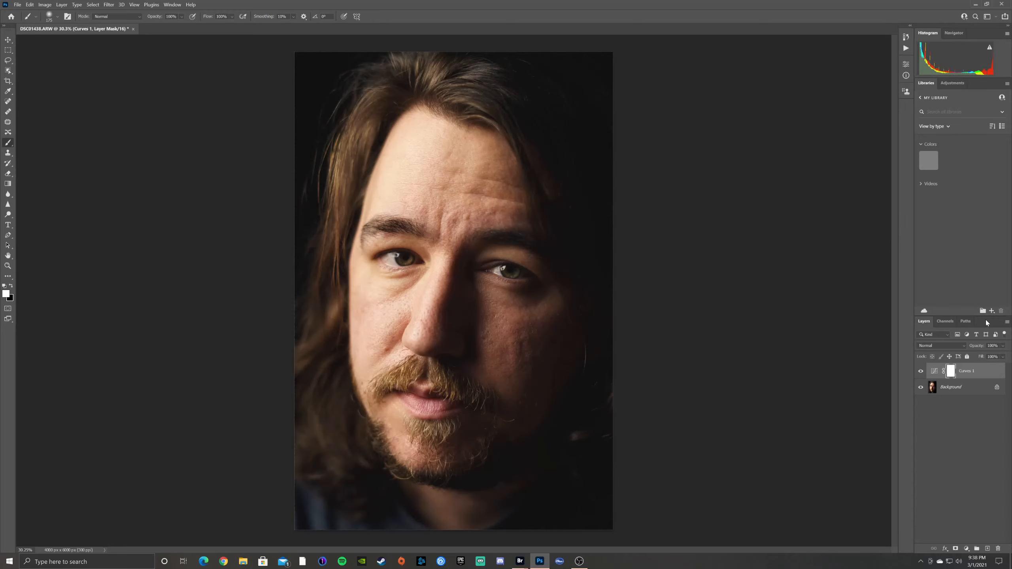
{"action": "right_click", "coordinate": [976, 375]}
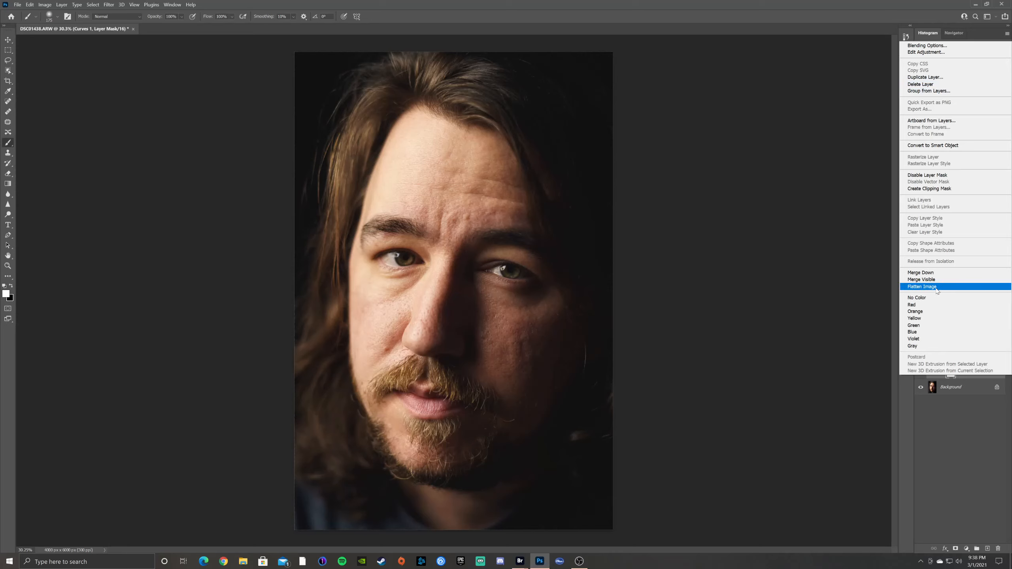
{"action": "left_click", "coordinate": [922, 286]}
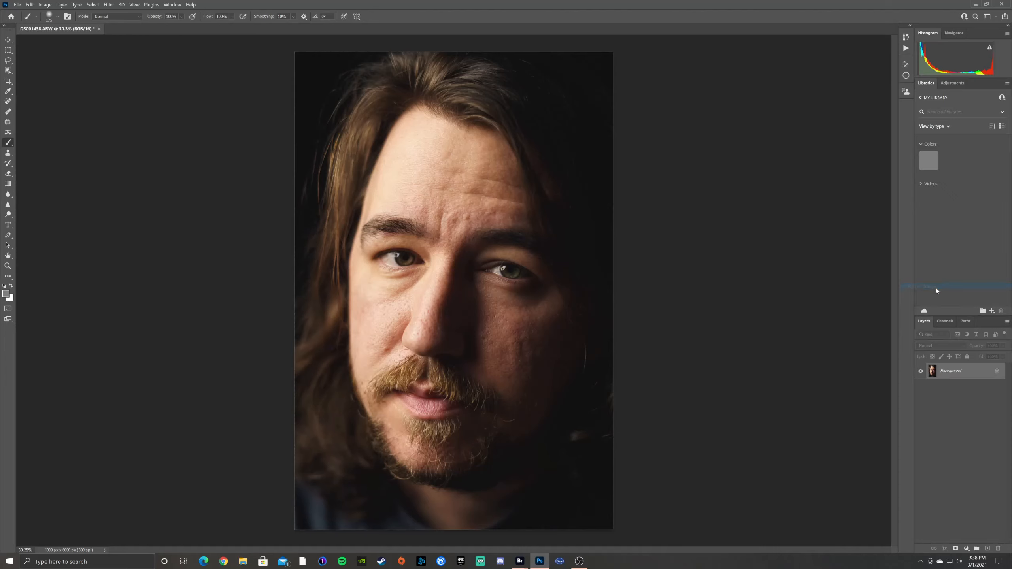